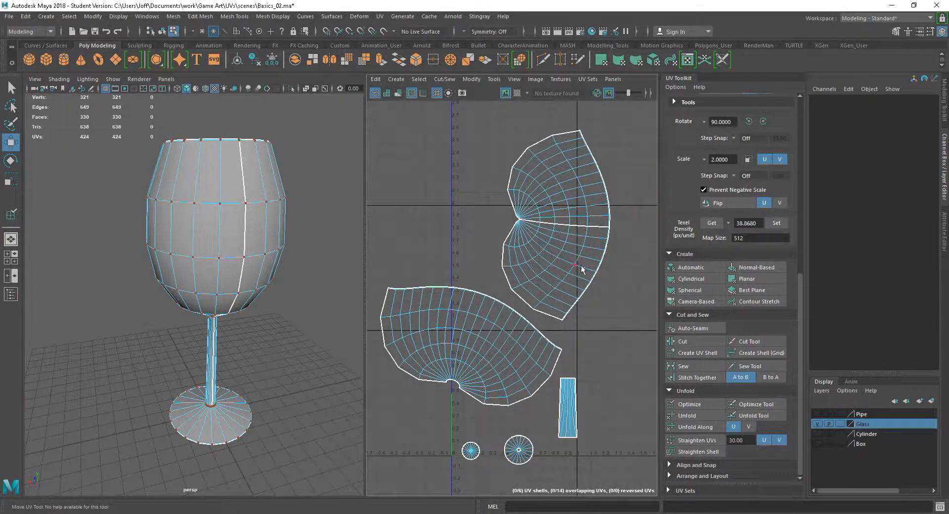
Step: Join the cut line running across the upper fan-shaped bowl shell using Move and Sew Edges
right_click_drag(574, 243, 573, 213)
left_click(600, 227)
double_click(600, 227)
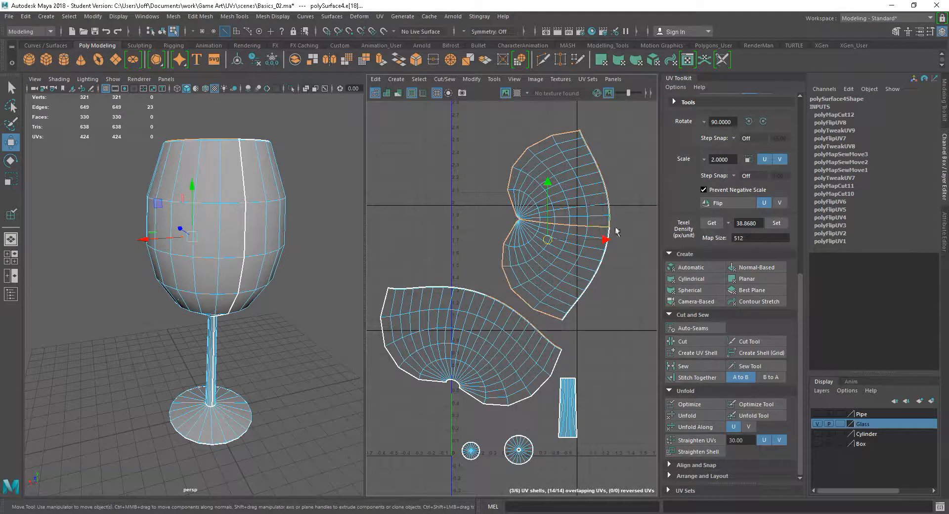
scroll(600, 237, "up", 1)
scroll(600, 238, "up", 1)
left_click(518, 218)
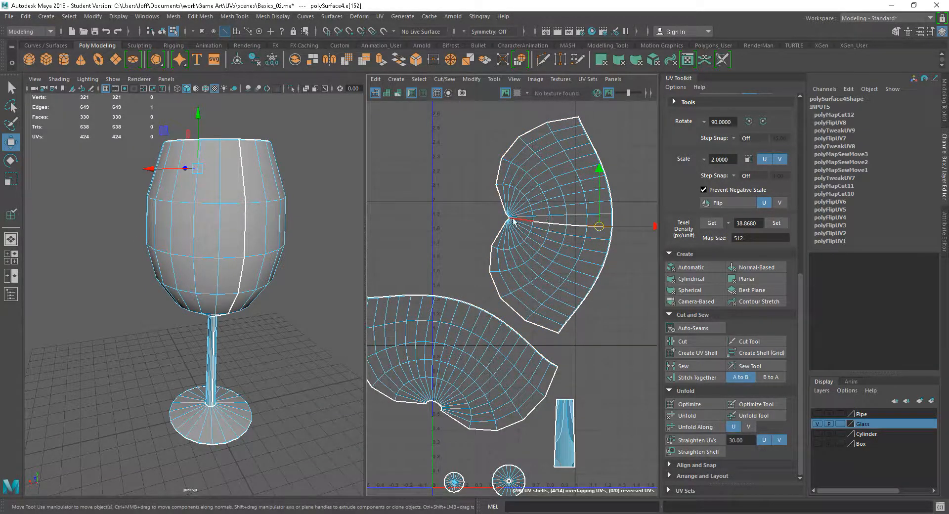
scroll(516, 223, "up", 6)
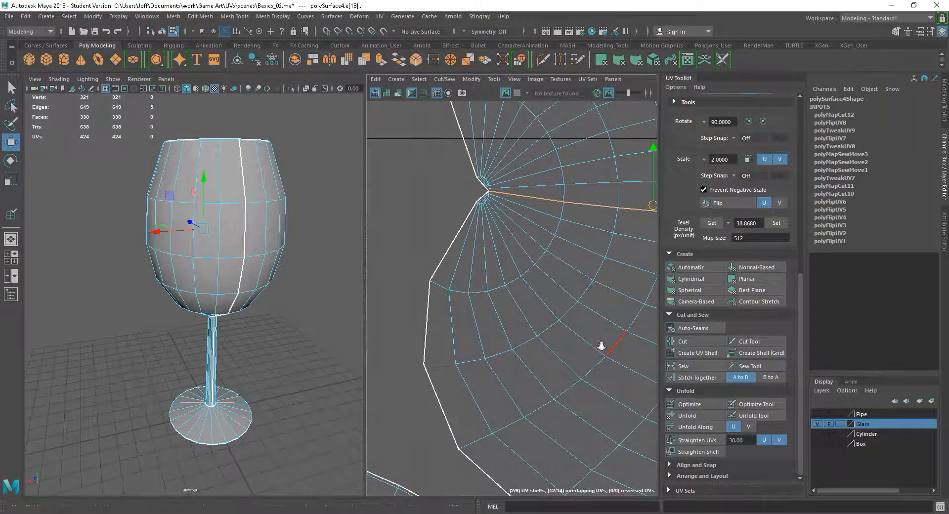
scroll(601, 299, "down", 5)
key("ctrl+z")
scroll(508, 320, "up", 3)
right_click(508, 320, "shift")
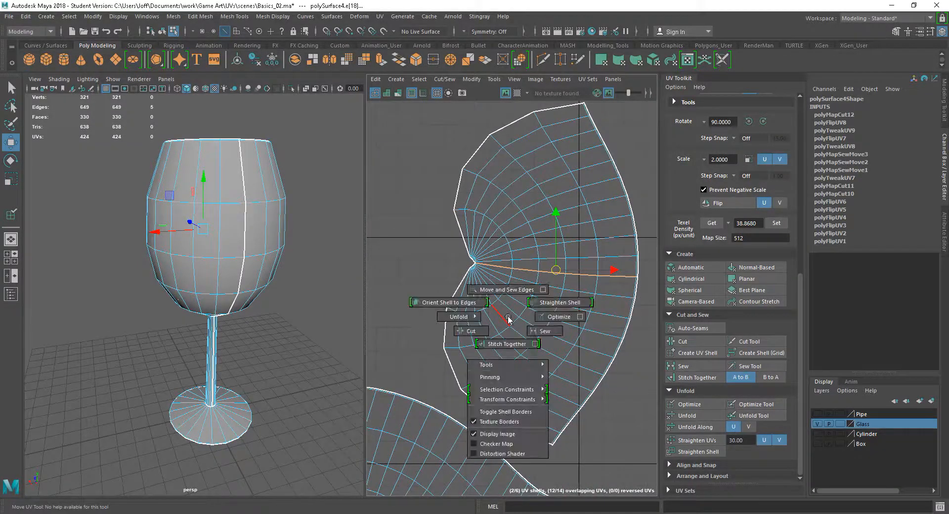
right_click_drag(508, 320, 509, 291, "shift")
scroll(568, 331, "down", 3)
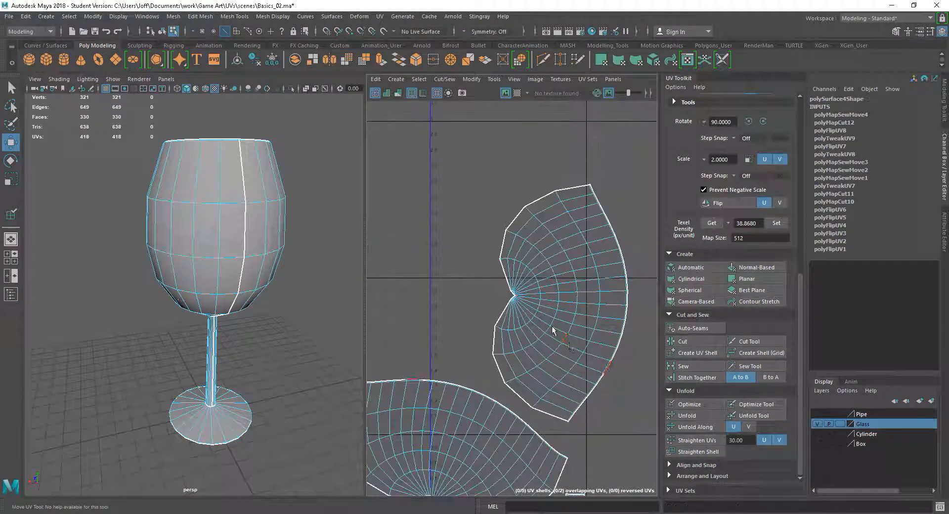
Step: Straighten the whole upper bowl shell with Straighten Shell and move it clear of the lower shell
scroll(599, 368, "down", 2)
middle_click_drag(599, 368, 577, 300, "alt")
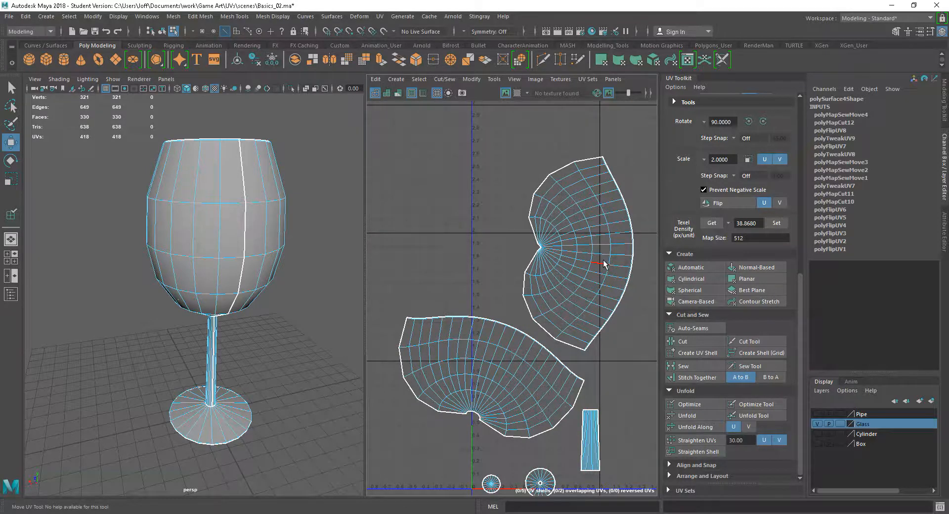
right_click_drag(603, 259, 638, 266)
double_click(628, 293)
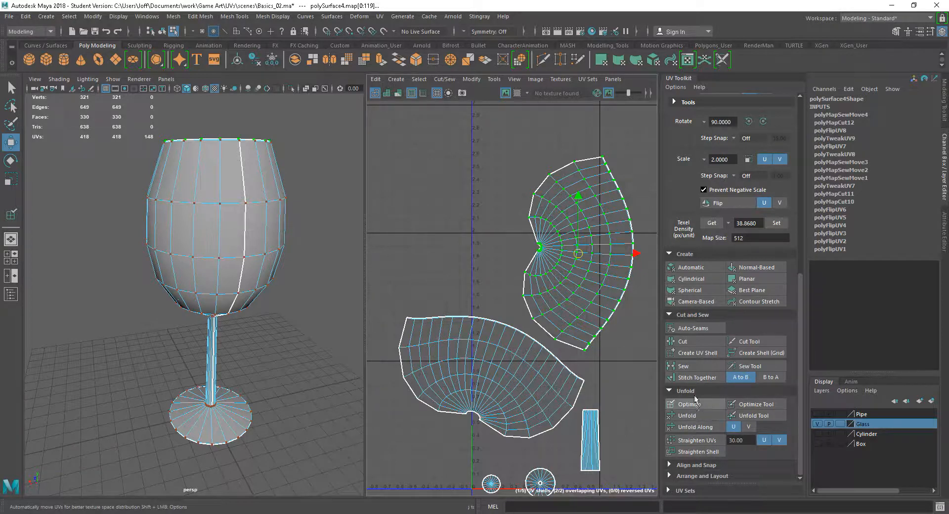
left_click(690, 453)
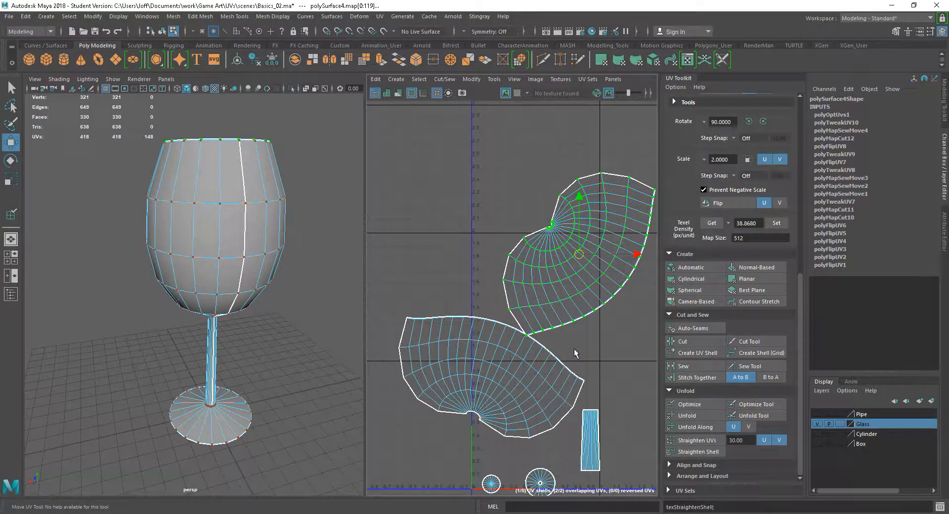
left_click_drag(573, 309, 530, 270)
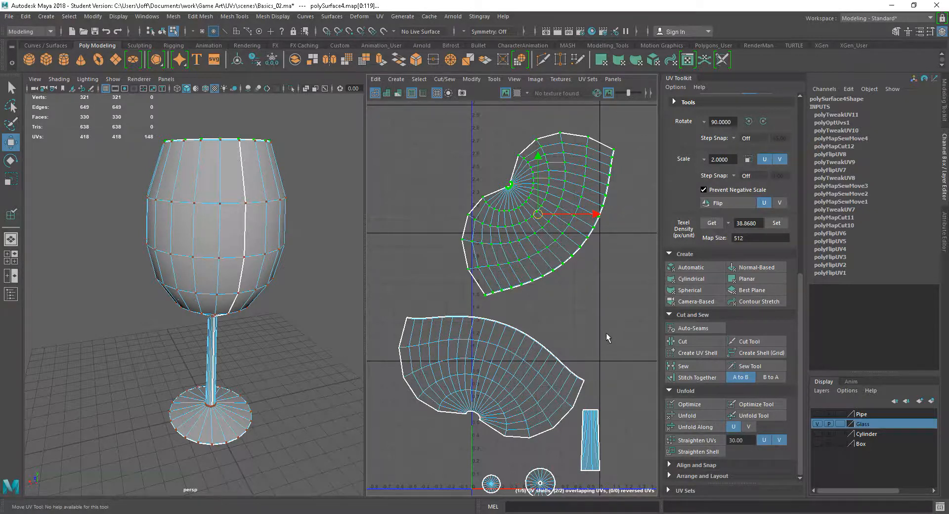
Step: Align the upper bowl shell with Orient to Edges, using three consecutive radial edges near its middle
right_click_drag(552, 275, 586, 299, "alt")
middle_click_drag(587, 299, 586, 334, "alt")
right_click_drag(556, 292, 619, 333, "alt")
middle_click_drag(611, 334, 609, 362, "alt")
right_click_drag(614, 368, 571, 328, "alt")
middle_click_drag(581, 354, 561, 343, "alt")
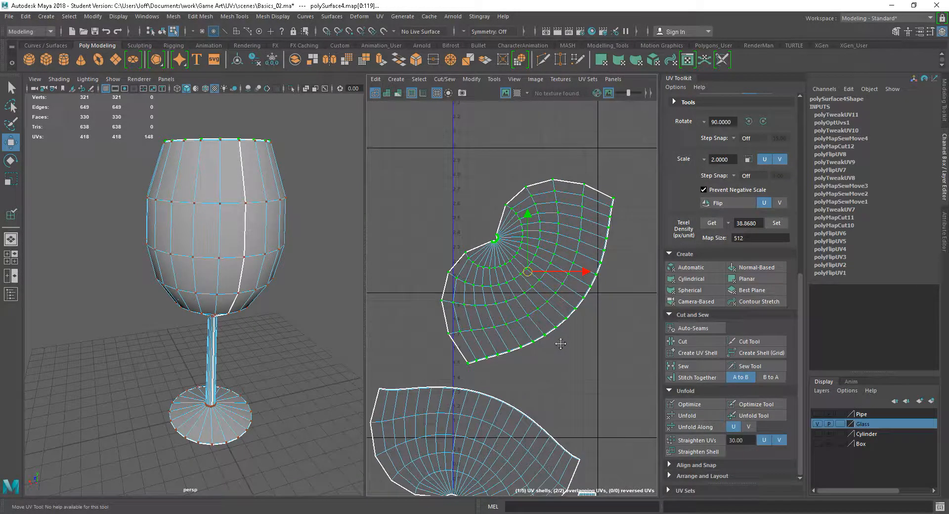
right_click_drag(560, 306, 558, 279)
left_click(567, 303)
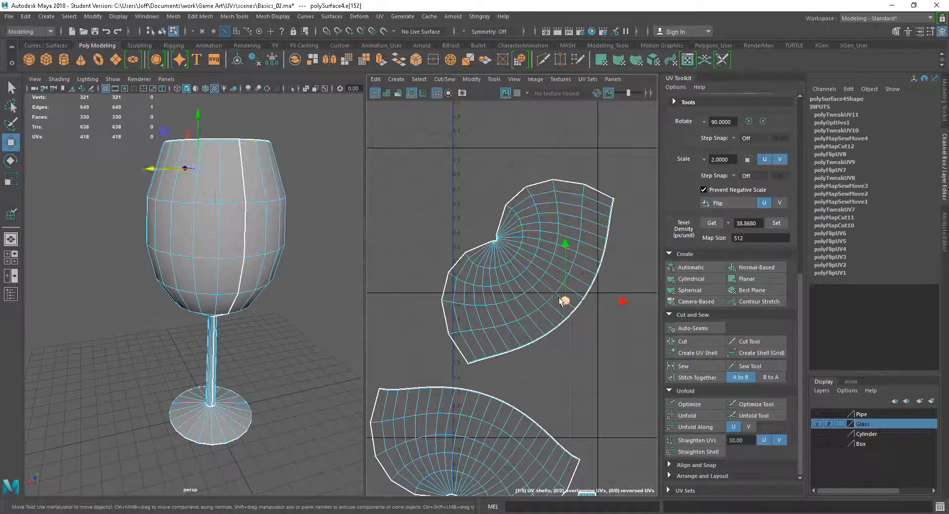
left_click(546, 287, "shift")
left_click(532, 273, "shift")
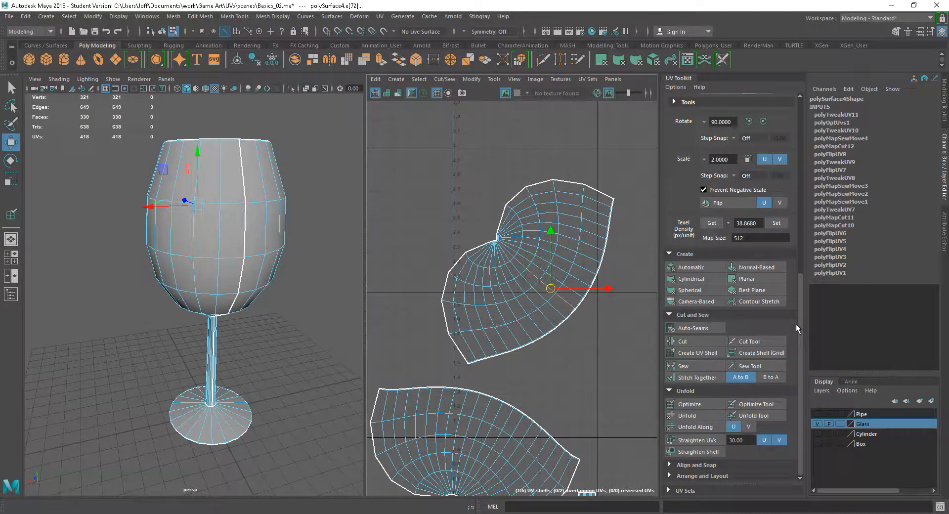
left_click(712, 478)
left_click_drag(801, 356, 802, 410)
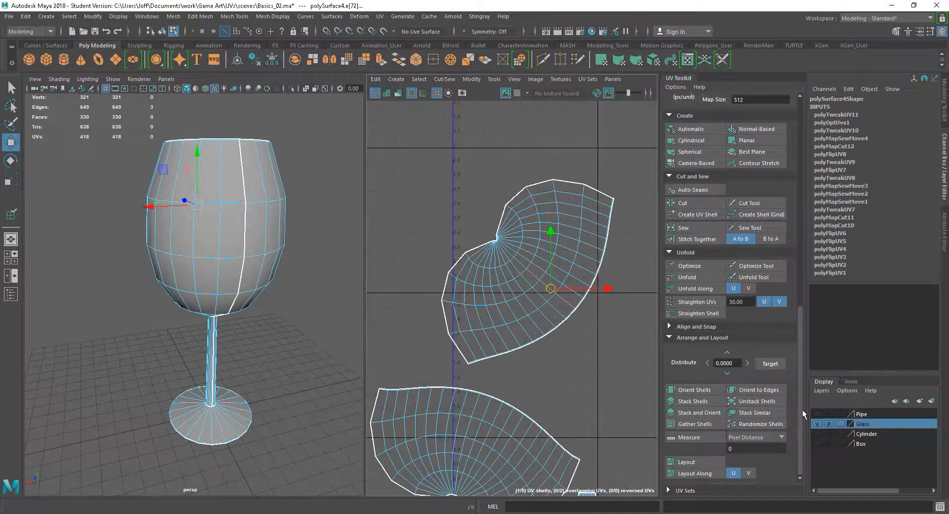
left_click(758, 391)
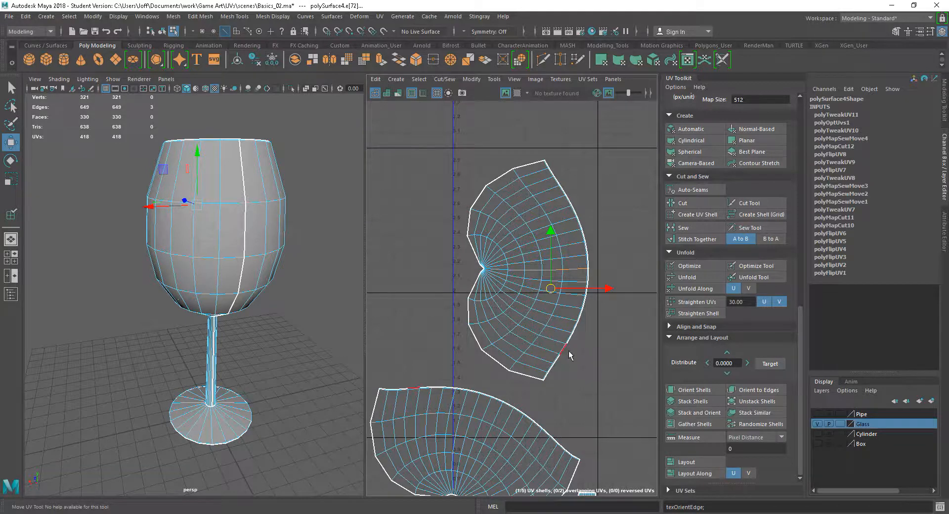
Step: Rotate the whole upper bowl shell counterclockwise twice by 45 degrees so its fan opens upward
right_click_drag(547, 343, 568, 328)
scroll(593, 336, "down", 3)
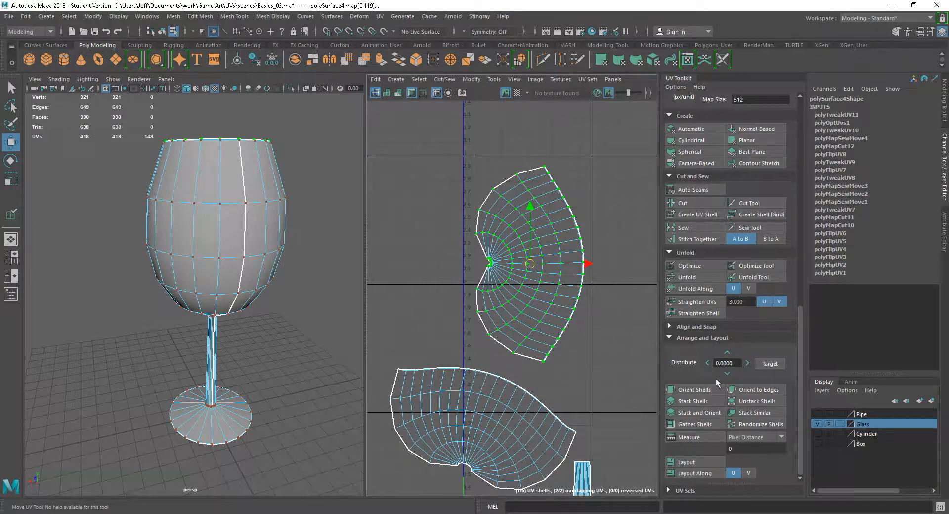
left_click_drag(800, 309, 819, 227)
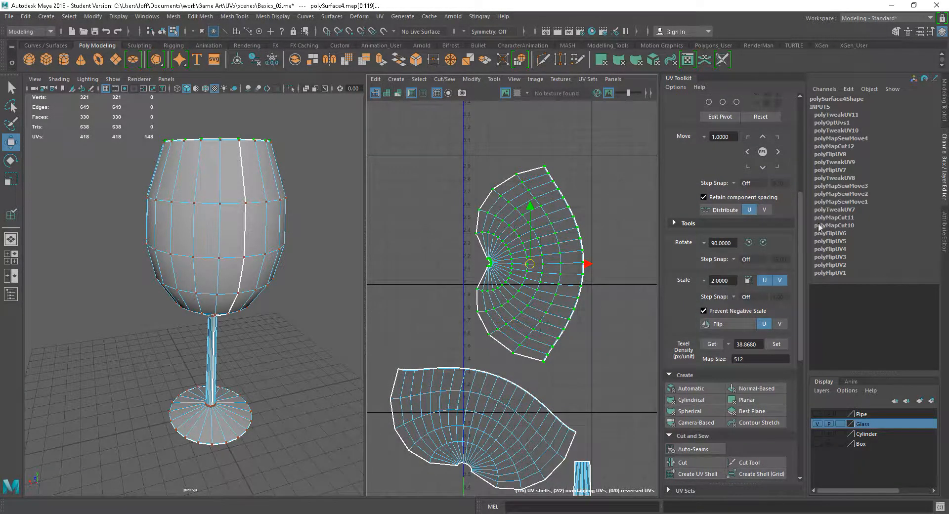
left_click(730, 242)
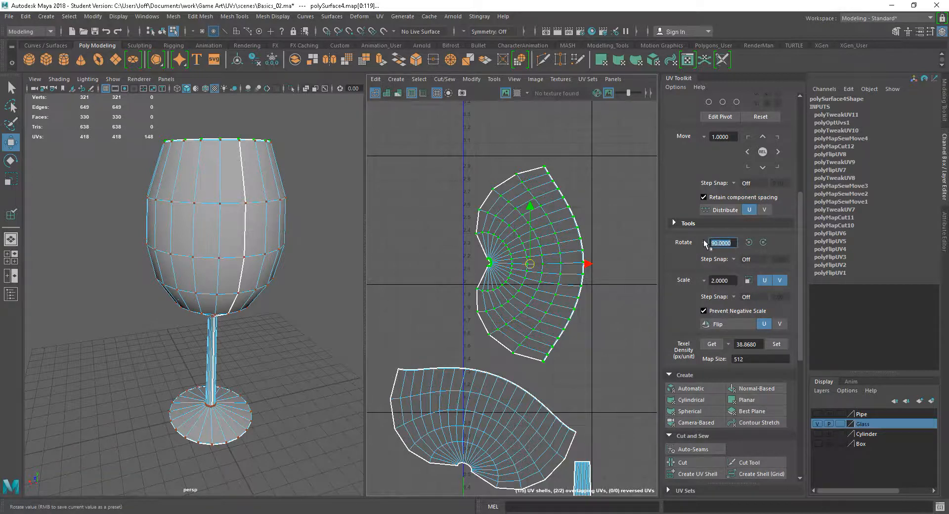
type("45")
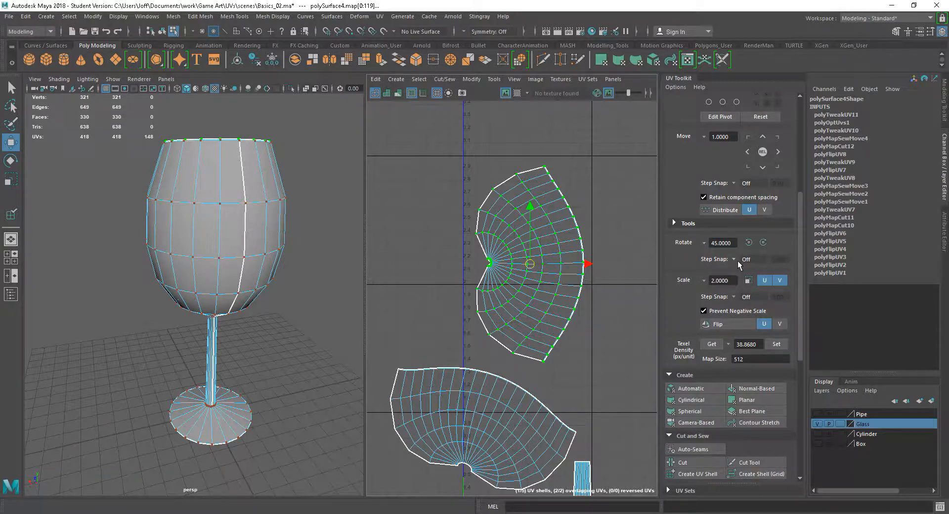
left_click(748, 243)
left_click(748, 243)
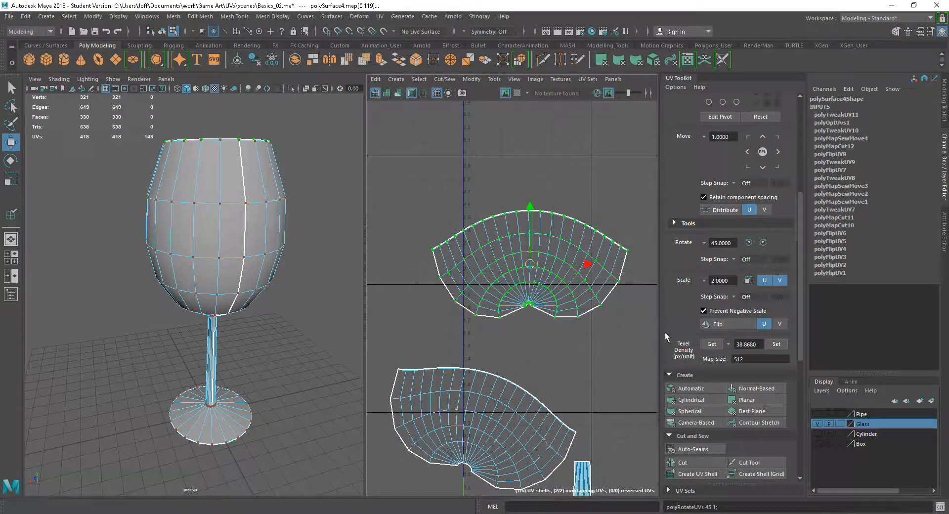
Step: Align the lower bowl shell with Orient to Edges, using consecutive radial edges along its middle
scroll(562, 280, "up", 3)
middle_click_drag(563, 277, 560, 268, "alt")
scroll(557, 273, "down", 5)
middle_click_drag(558, 317, 570, 267, "alt")
scroll(570, 271, "up", 2)
right_click_drag(516, 302, 516, 276)
left_click(528, 291)
left_click(519, 311)
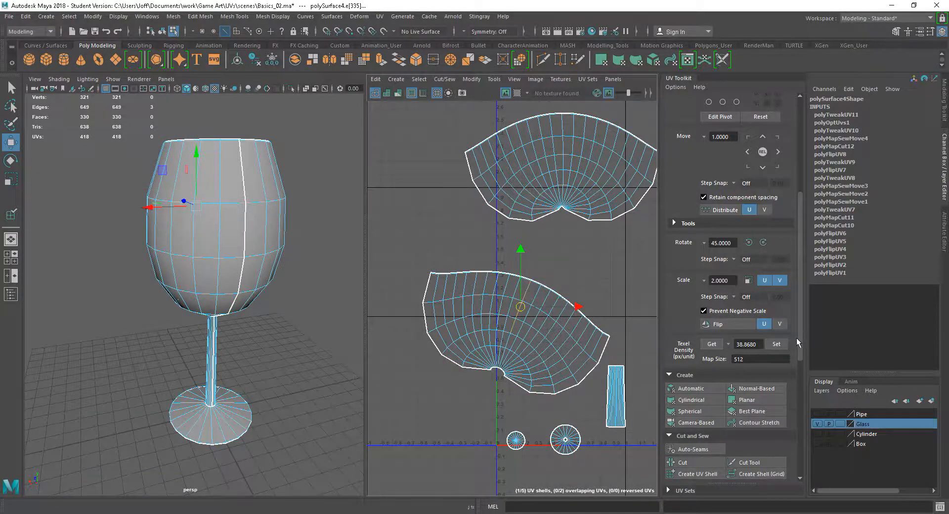
left_click_drag(807, 457, 813, 458)
left_click_drag(805, 350, 803, 455)
left_click(763, 390)
scroll(459, 300, "down", 2)
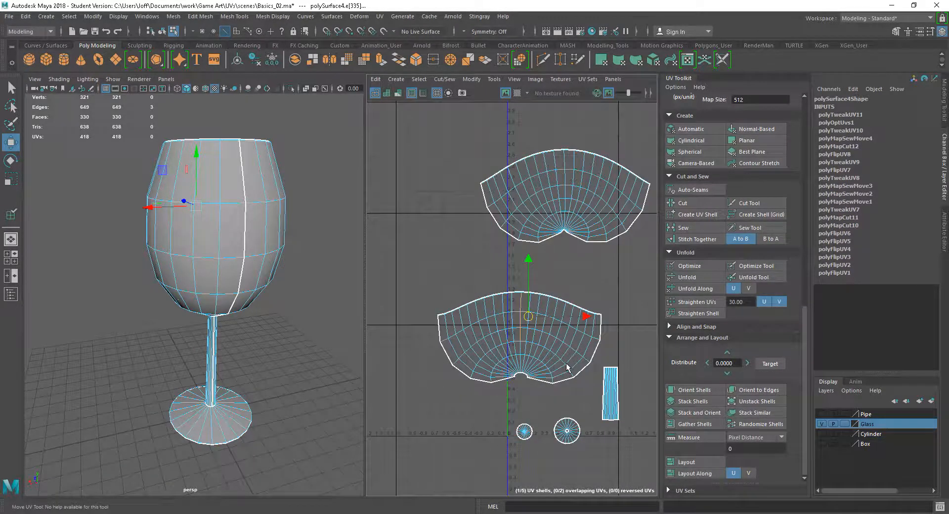
Step: Select all UVs of the upper bowl shell and turn on the checker map display
right_click_drag(588, 345, 542, 336, "alt")
middle_click_drag(542, 336, 510, 345, "alt")
right_click_drag(510, 344, 554, 341)
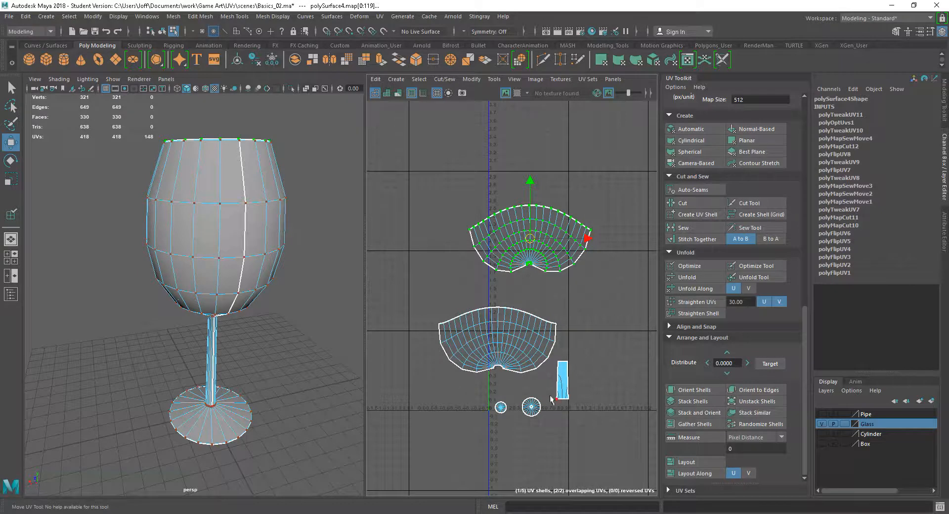
left_click(517, 93)
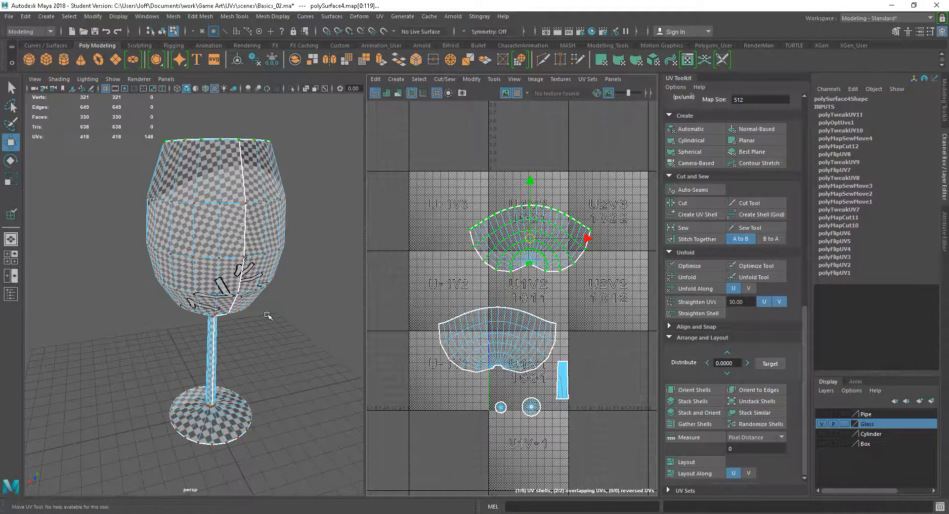
Step: Examine the checker pattern on the inside and outside of the bowl, the stem and the base
right_click_drag(266, 313, 354, 372, "alt")
middle_click_drag(354, 371, 314, 433, "alt")
right_click_drag(314, 433, 247, 334, "alt")
left_click_drag(254, 224, 245, 327, "alt")
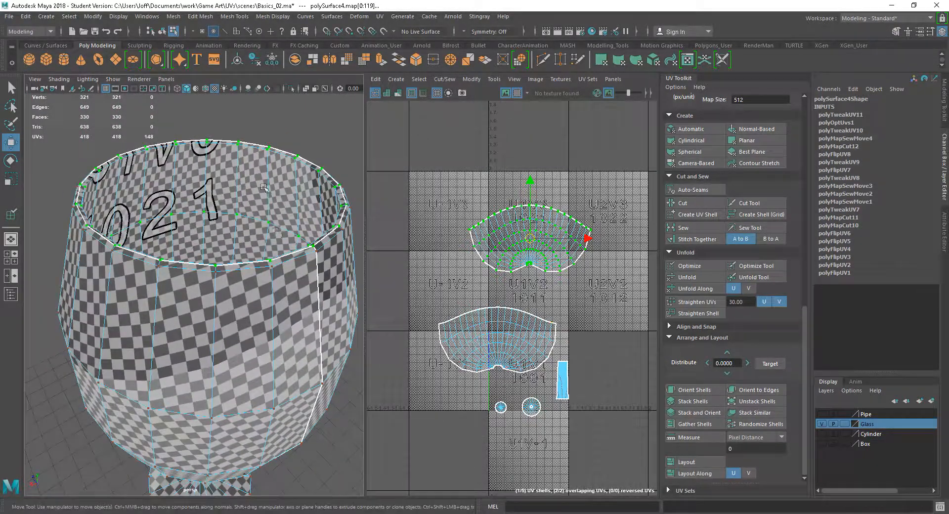
left_click_drag(291, 218, 229, 259, "alt")
middle_click_drag(292, 404, 256, 262, "alt")
left_click_drag(309, 414, 200, 309, "alt")
right_click_drag(195, 302, 280, 365, "alt")
middle_click_drag(290, 377, 288, 287, "alt")
right_click_drag(290, 390, 207, 346, "alt")
middle_click_drag(242, 410, 237, 317, "alt")
mouse_move(236, 317)
left_mouse_down("alt")
mouse_move(236, 303)
mouse_move(239, 324)
left_mouse_up("alt")
Step: Scale the circular UV shell of the glass's base down strongly and compare its checker size with the bowl's
right_click_drag(533, 416, 569, 391)
double_click(529, 415)
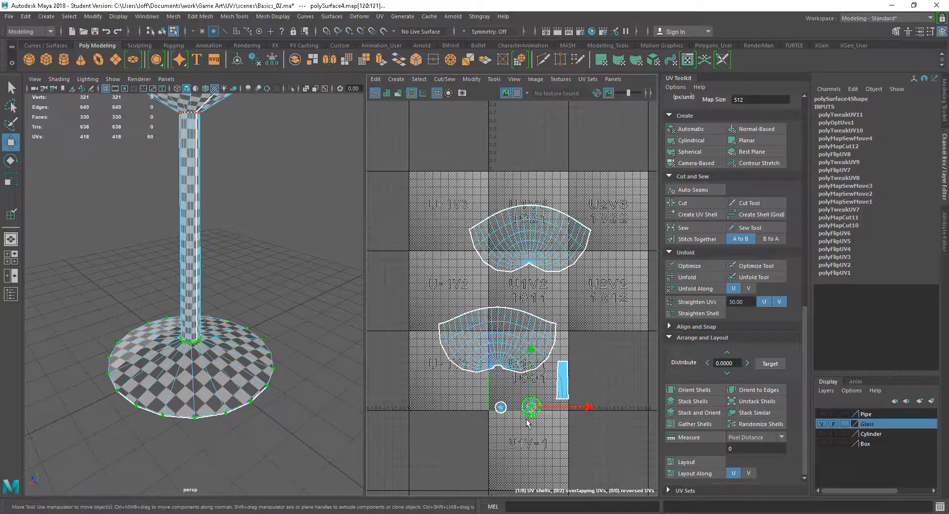
key("r")
left_click_drag(529, 404, 495, 408)
left_click_drag(265, 290, 285, 365, "alt")
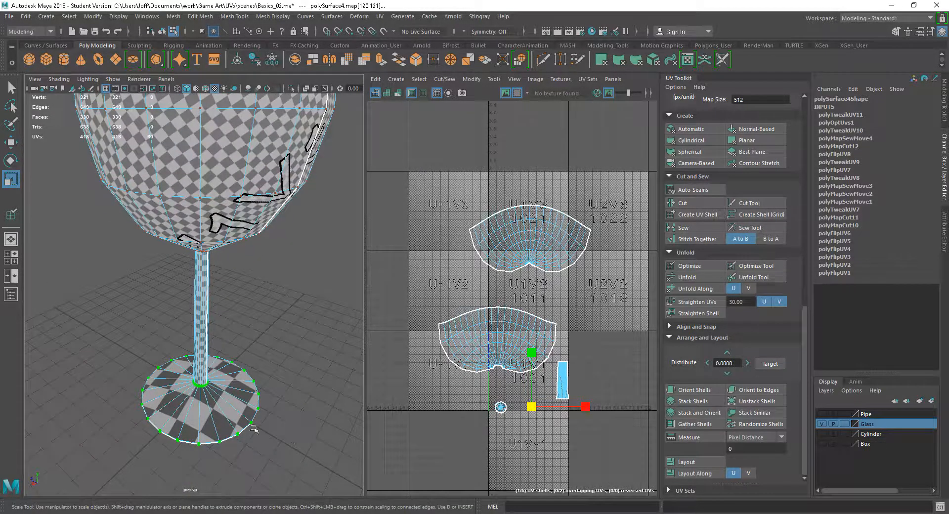
left_click_drag(291, 447, 283, 350, "alt")
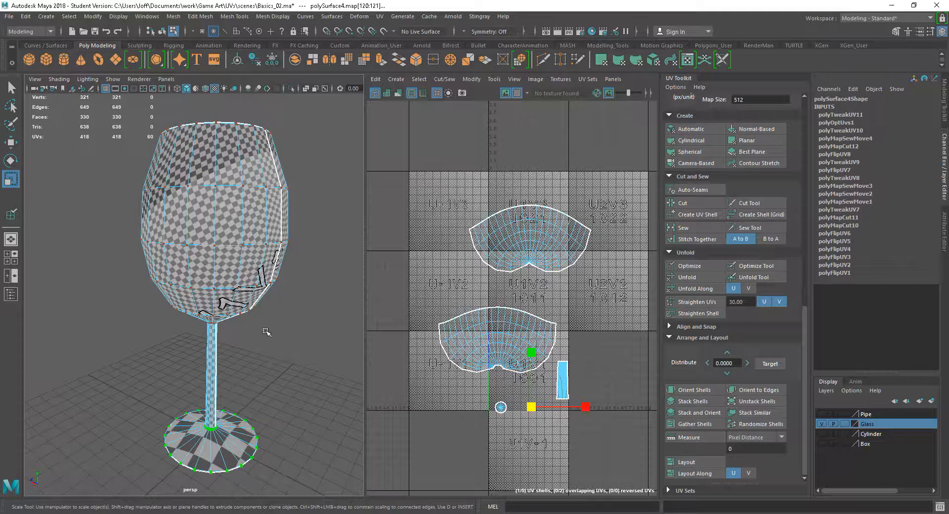
left_click_drag(265, 333, 254, 332, "alt")
left_click_drag(254, 266, 243, 190, "alt")
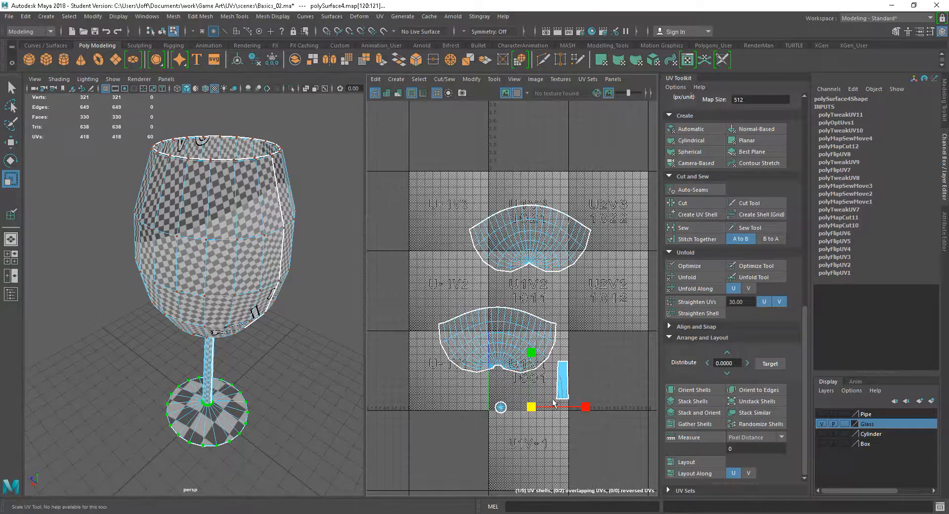
Step: Scale the base's UV shell back up until its checker squares match the bowl's, and clear the selection
left_click_drag(533, 410, 642, 288)
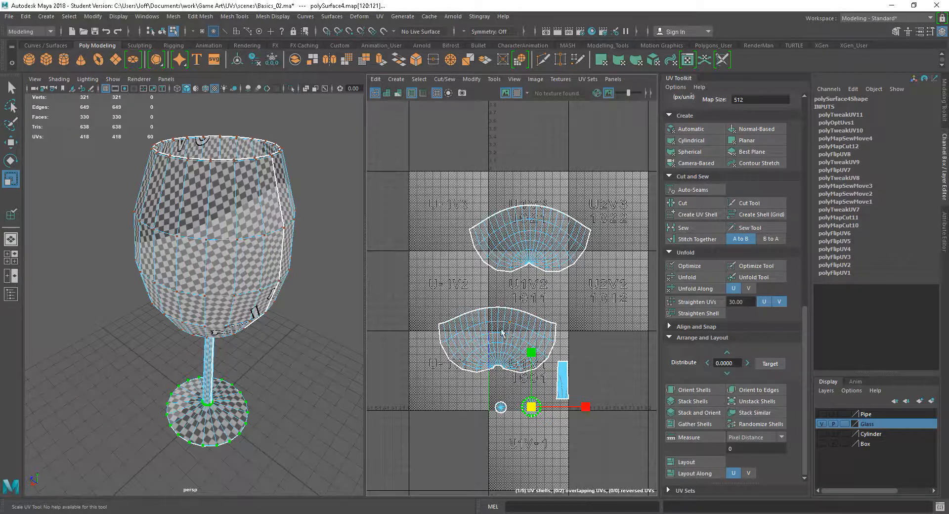
left_click(563, 380)
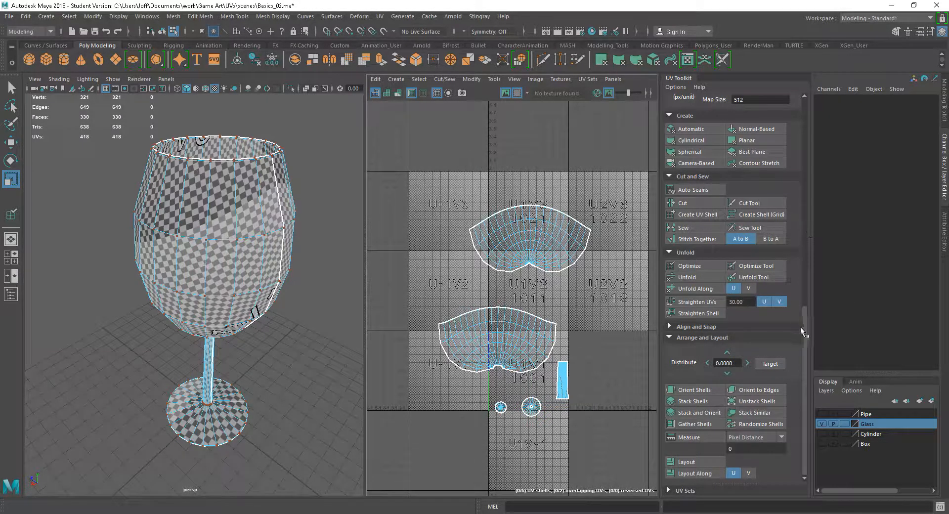
Step: Select the lower bowl shell and get its texel density
mouse_move(802, 329)
left_mouse_down()
mouse_move(809, 305)
mouse_move(810, 334)
left_mouse_up()
left_click_drag(809, 339, 805, 306)
left_click_drag(805, 295, 814, 174)
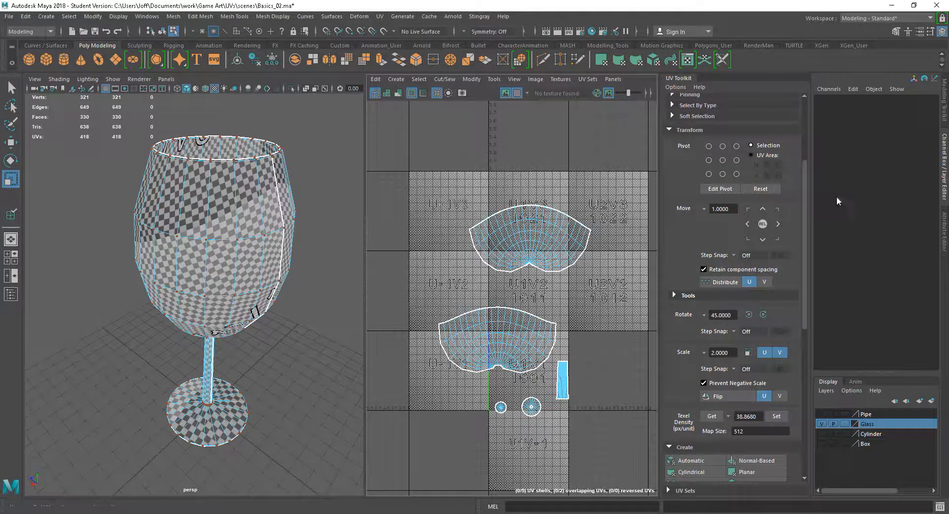
left_click_drag(802, 181, 805, 229)
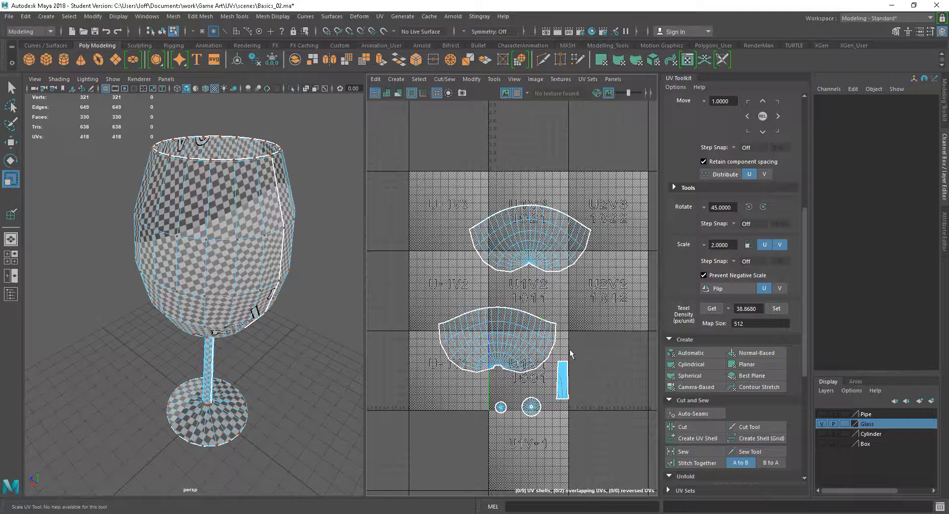
left_click(528, 331)
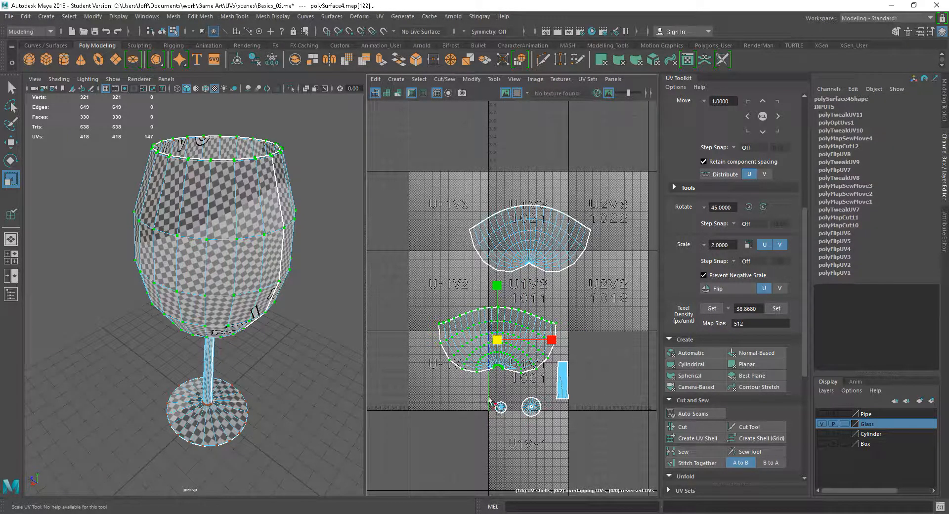
left_click(710, 309)
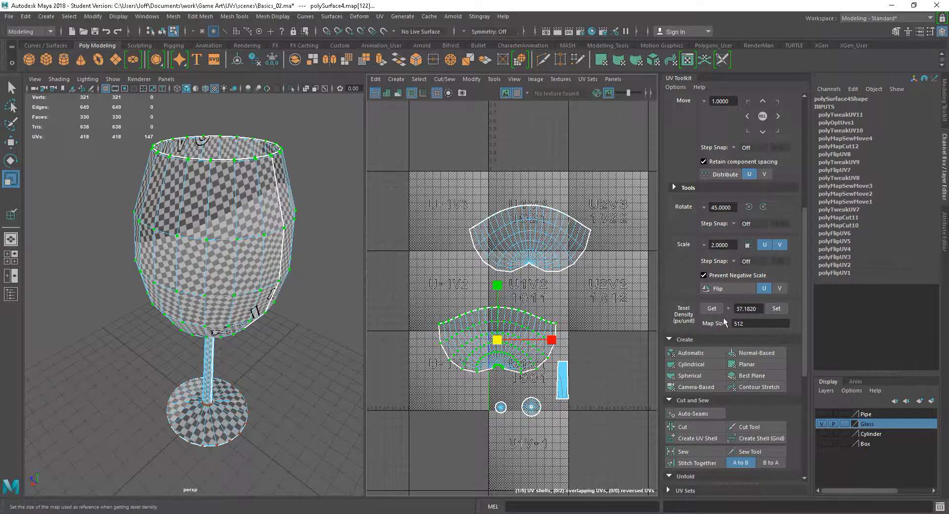
Step: Apply the 37.1820 texel density at map size 512 to the upper bowl shell and the right-hand circular base shell
left_click(570, 261)
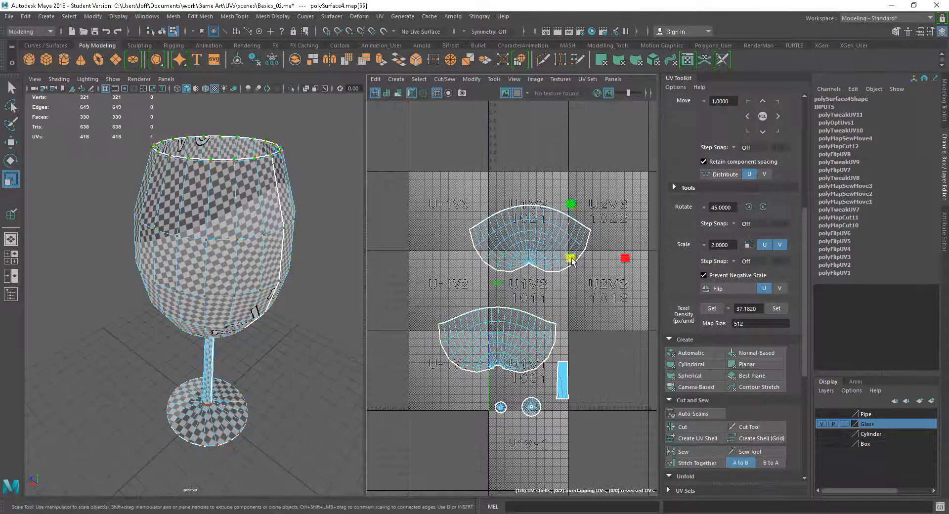
left_click(775, 309)
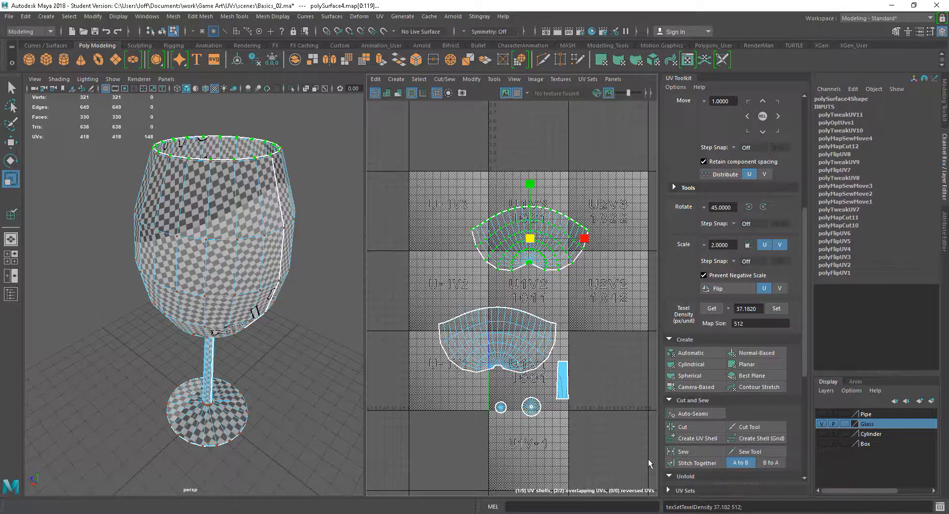
left_click(531, 414)
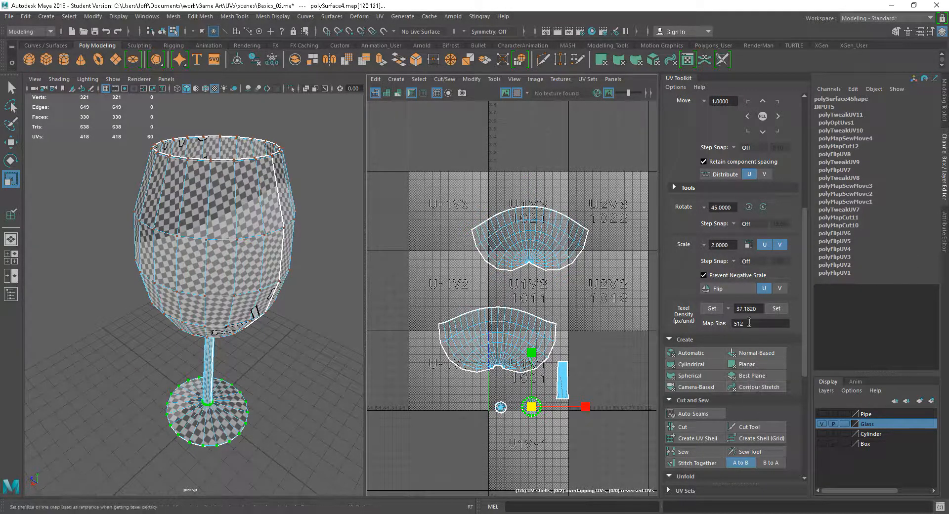
left_click(770, 311)
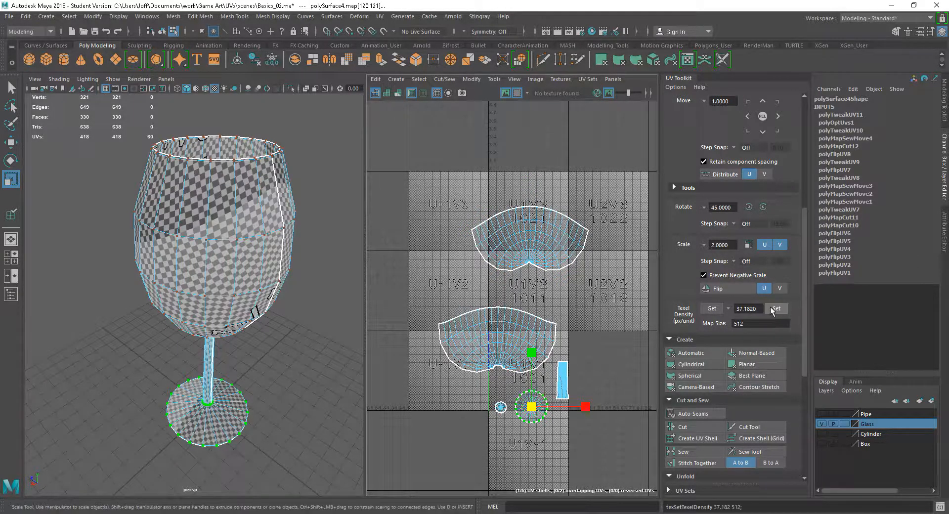
Step: Apply the same 37.1820 texel density to the other circular base shell and the stem shell
left_click(500, 407)
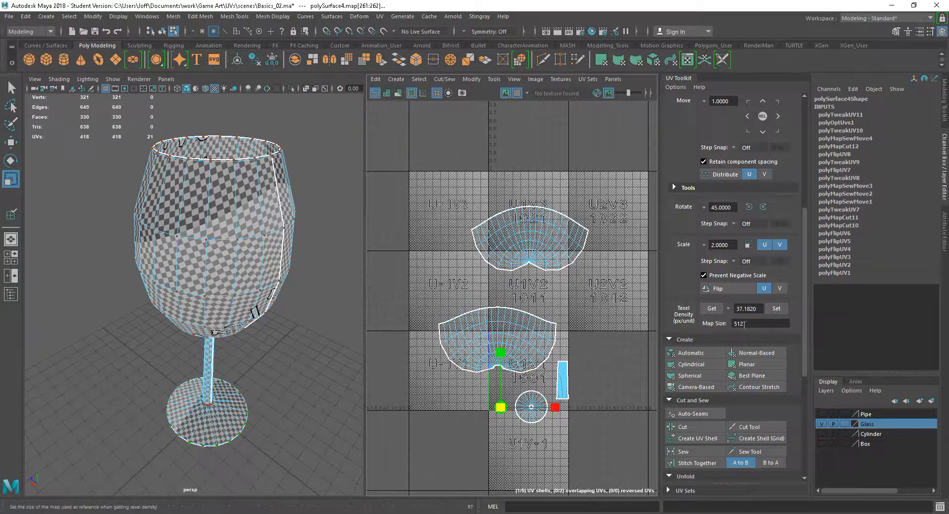
left_click(776, 310)
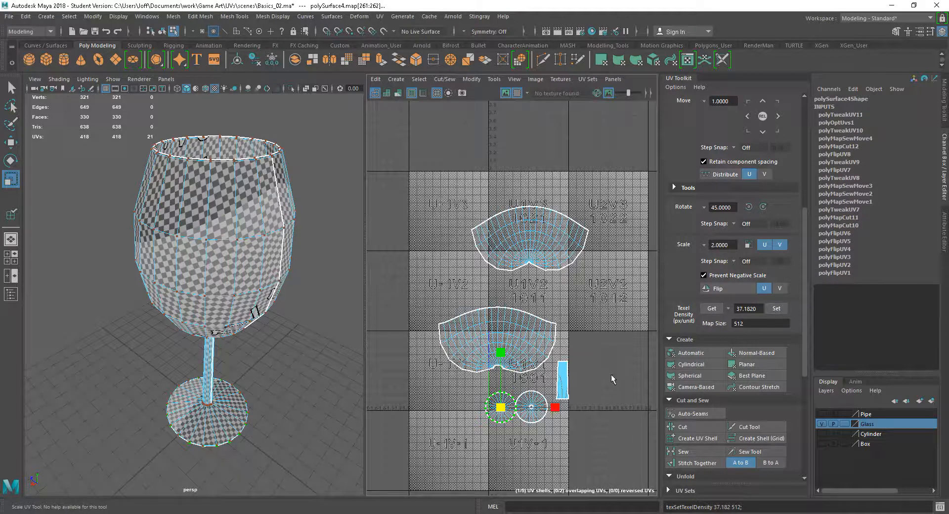
left_click(563, 377)
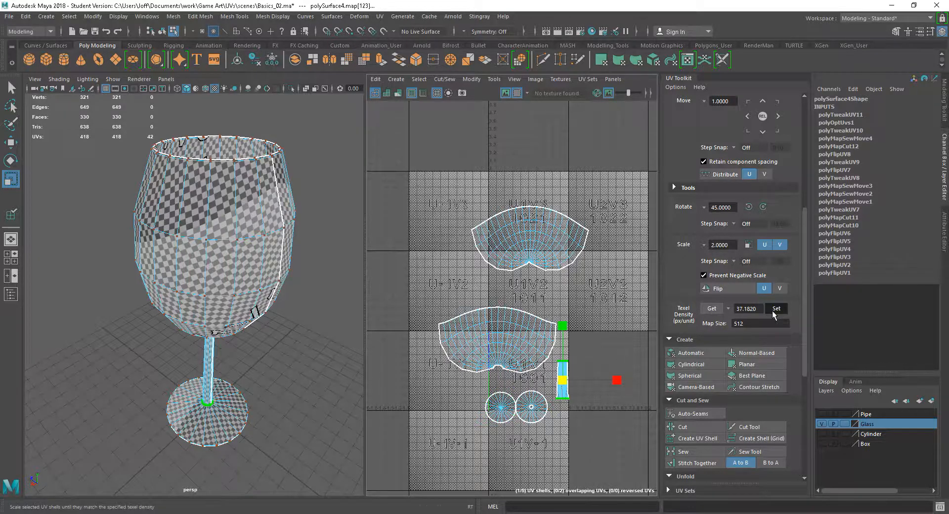
right_click_drag(268, 359, 266, 301, "alt")
mouse_move(267, 302)
left_mouse_down("alt")
mouse_move(256, 356)
mouse_move(254, 307)
left_mouse_up("alt")
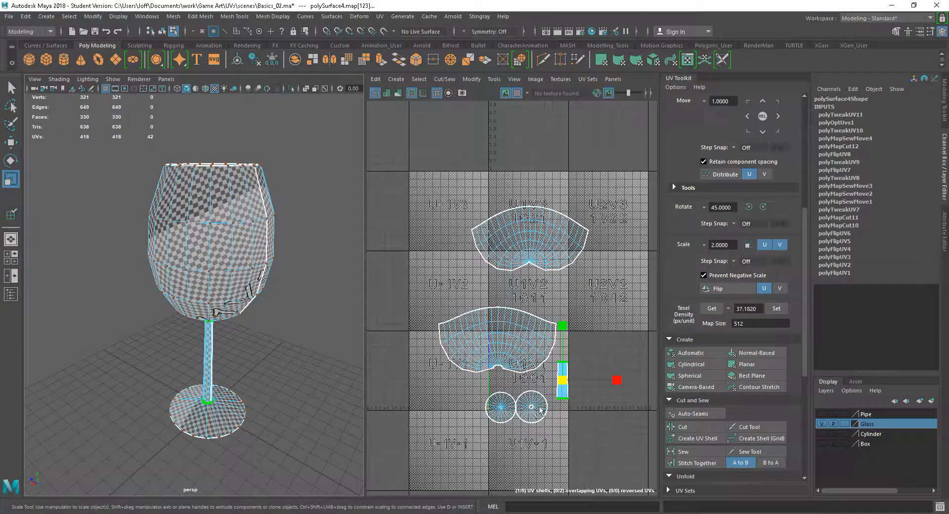
Step: Turn off the checker map so the UV shells show on a plain grid and the glass appears plain grey
right_click_drag(614, 434, 565, 429, "alt")
middle_click_drag(565, 428, 553, 401, "alt")
right_click_drag(554, 401, 588, 466, "alt")
middle_click_drag(554, 443, 573, 453, "alt")
right_click_drag(588, 448, 574, 429, "alt")
middle_click_drag(575, 433, 557, 457, "alt")
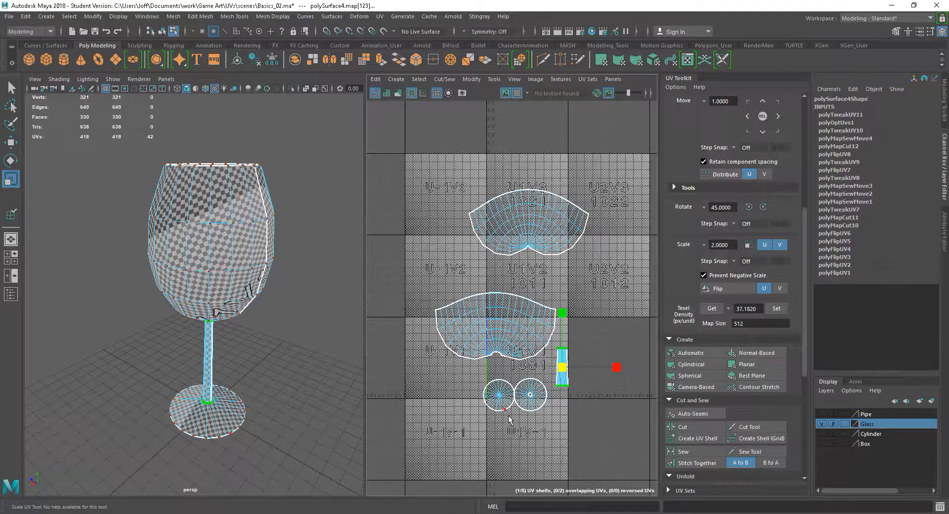
scroll(577, 438, "down", 1)
left_click(516, 93)
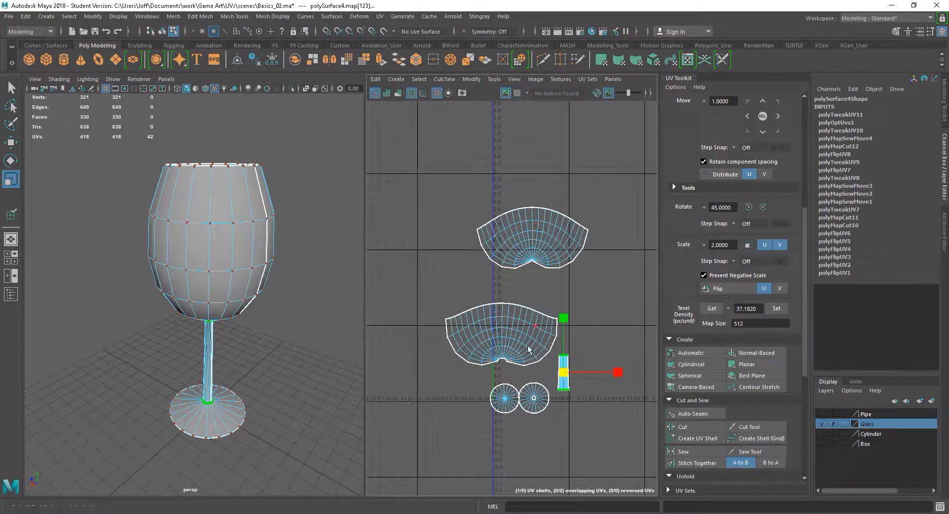
Step: Examine the relative sizes and positions of the glass's UV shells on the plain UV grid
middle_click_drag(527, 346, 498, 305, "alt")
right_click_drag(499, 305, 526, 341, "alt")
middle_click_drag(516, 368, 526, 380, "alt")
right_click_drag(526, 379, 570, 424, "alt")
middle_click_drag(570, 425, 580, 455, "alt")
right_click_drag(580, 456, 572, 430, "alt")
middle_click_drag(572, 431, 561, 436, "alt")
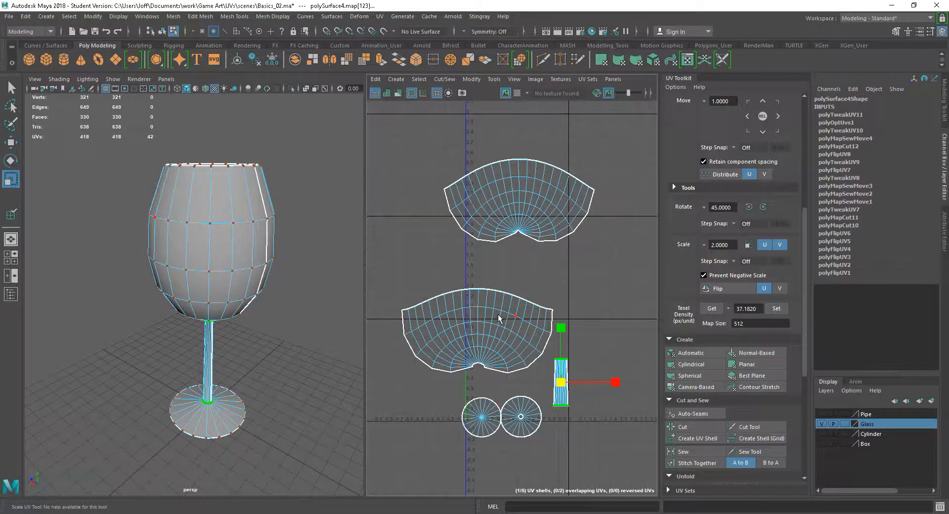
right_click_drag(595, 442, 579, 433, "alt")
middle_click_drag(579, 432, 568, 410, "alt")
left_click_drag(408, 438, 626, 202)
left_click(593, 262)
Step: Move the upper bowl shell down until it sits just above the lower bowl shell, and shift the stem shell upward
double_click(562, 245)
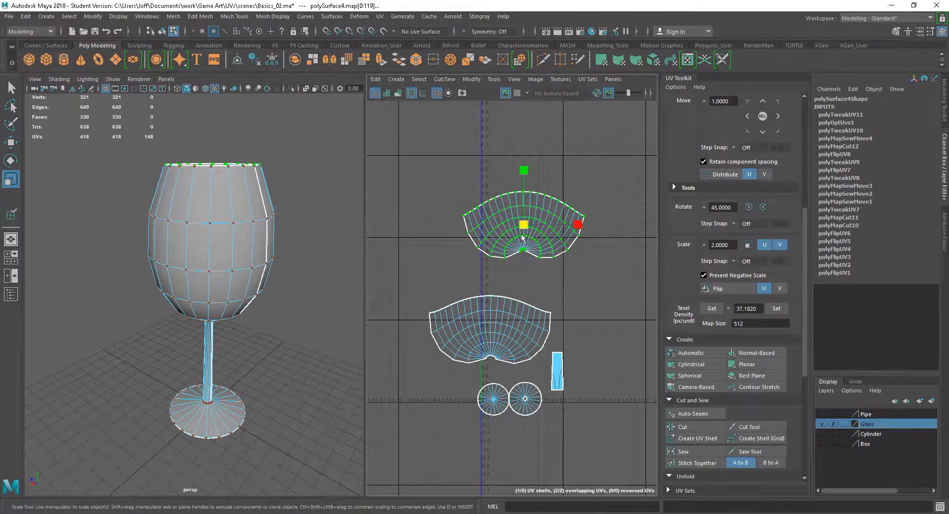
key("w")
left_click_drag(523, 226, 489, 271)
double_click(557, 369)
left_click_drag(559, 368, 557, 287)
double_click(513, 270)
left_click_drag(490, 268, 486, 262)
Step: Arrange the two circular base shells and the stem shell in a row beneath the lower bowl shell, and clear the selection
double_click(494, 399)
left_click_drag(493, 400, 464, 383)
double_click(525, 399)
left_click_drag(526, 399, 500, 384)
double_click(556, 290)
left_click_drag(558, 291, 534, 385)
left_click(534, 284)
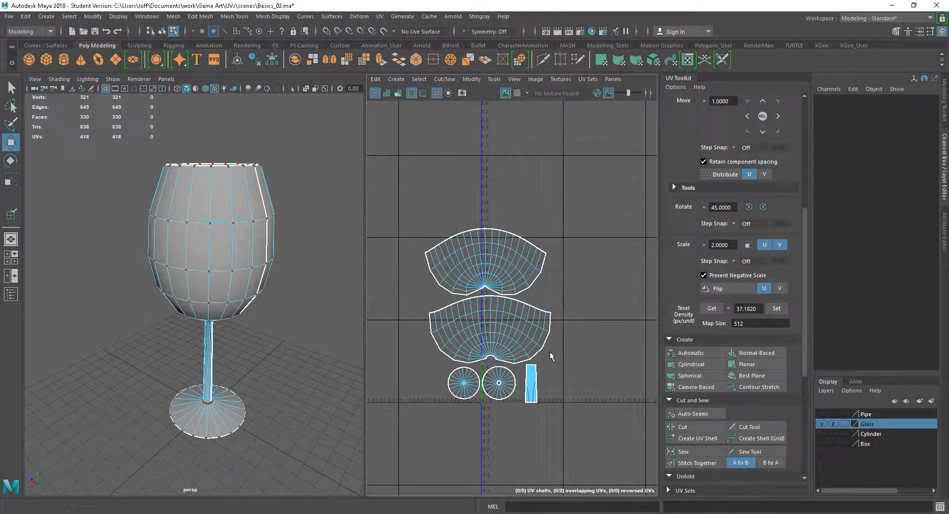
Step: Scale all UV shells down together and move them inside the 0–1 UV square, and clear the selection
middle_click_drag(578, 366, 598, 381, "alt")
scroll(568, 374, "down", 1)
left_click_drag(428, 224, 629, 470)
middle_click_drag(573, 430, 571, 405, "alt")
key("r")
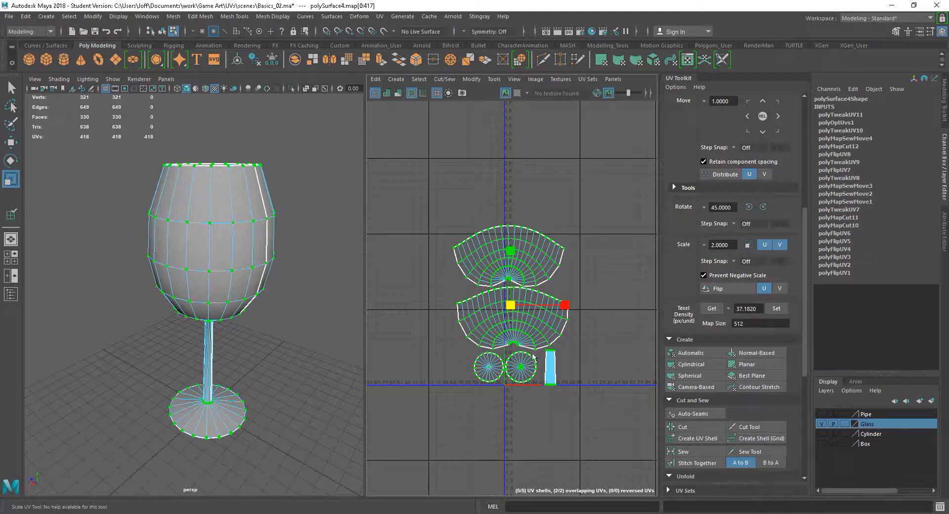
left_click_drag(510, 307, 535, 349)
key("w")
scroll(539, 351, "up", 8)
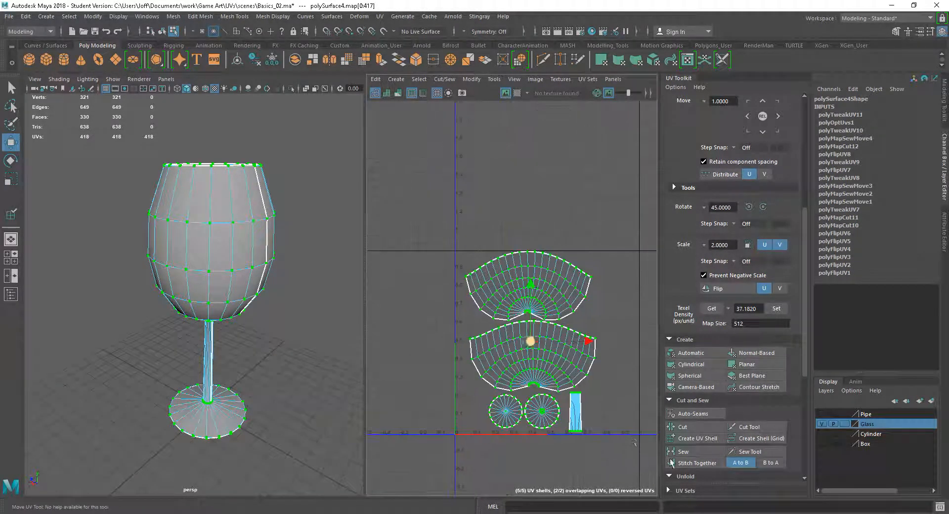
left_click_drag(494, 281, 494, 283)
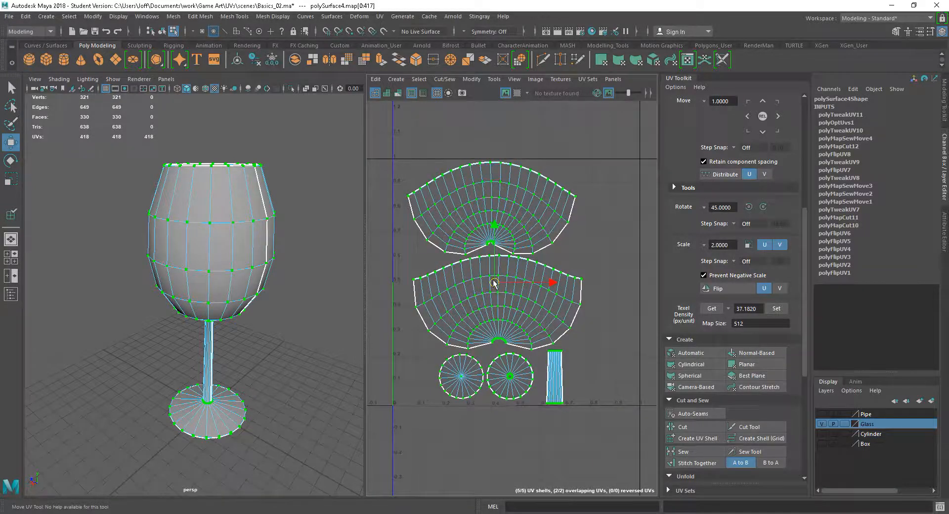
scroll(577, 415, "down", 2)
left_click(578, 450)
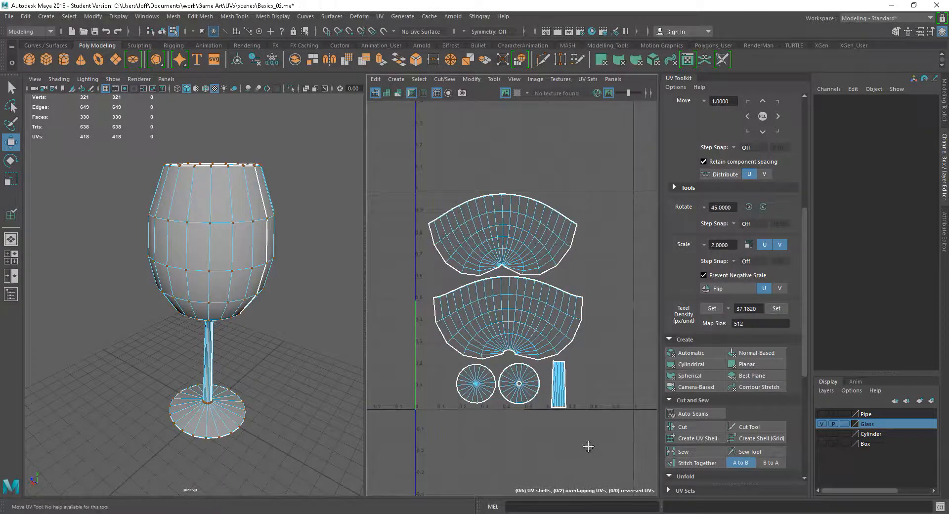
Step: Examine how the manually arranged shells fit inside the 0–1 UV square
scroll(560, 452, "down", 2)
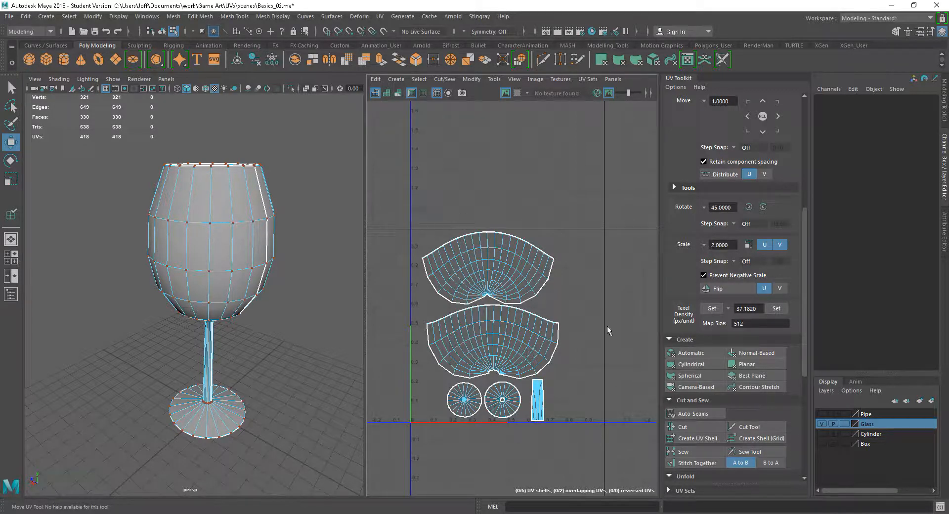
scroll(562, 395, "down", 2)
middle_click_drag(562, 410, 554, 378, "alt")
scroll(553, 366, "up", 2)
scroll(549, 402, "up", 1)
middle_click_drag(555, 396, 565, 424, "alt")
scroll(550, 378, "up", 2)
middle_click_drag(570, 391, 576, 376, "alt")
right_click_drag(603, 450, 586, 440, "alt")
middle_click_drag(586, 440, 584, 427, "alt")
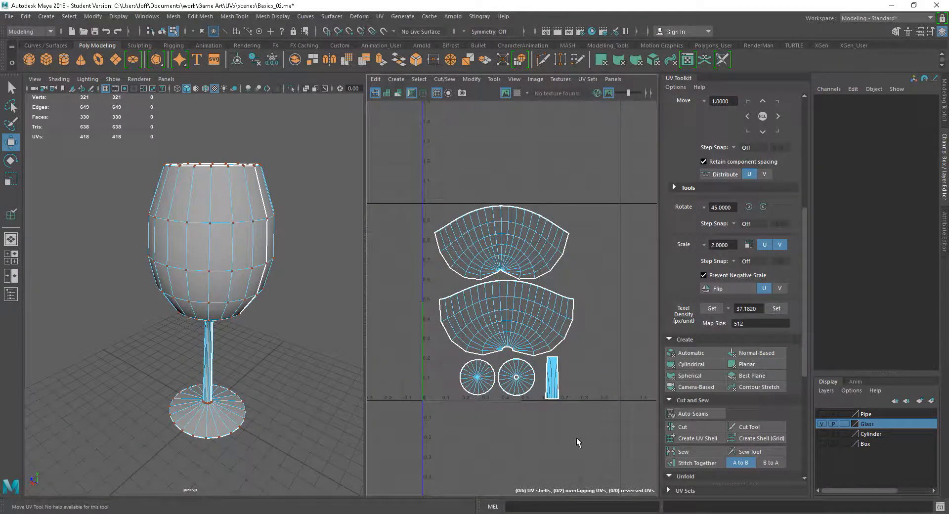
Step: Undo moving the shells into the UV square, and pack all of them automatically with Layout
key("ctrl+z")
key("ctrl+z")
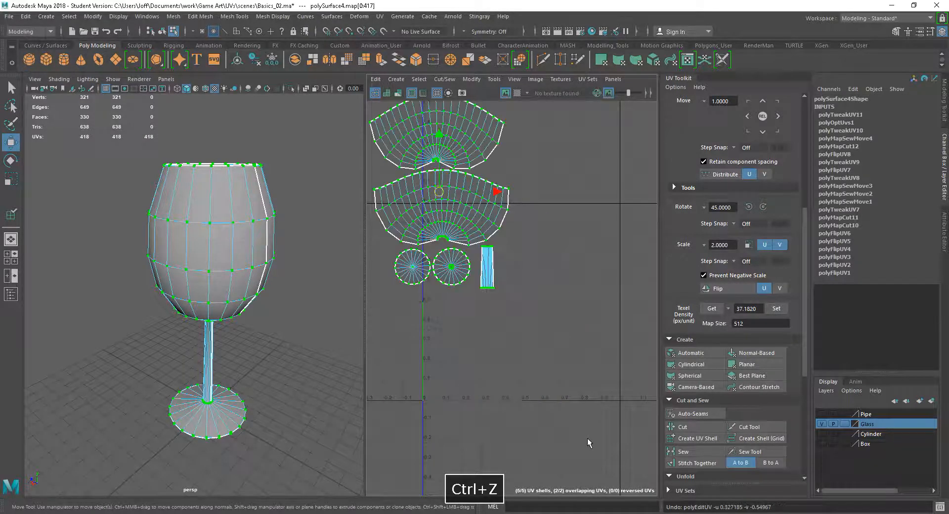
scroll(616, 446, "down", 3)
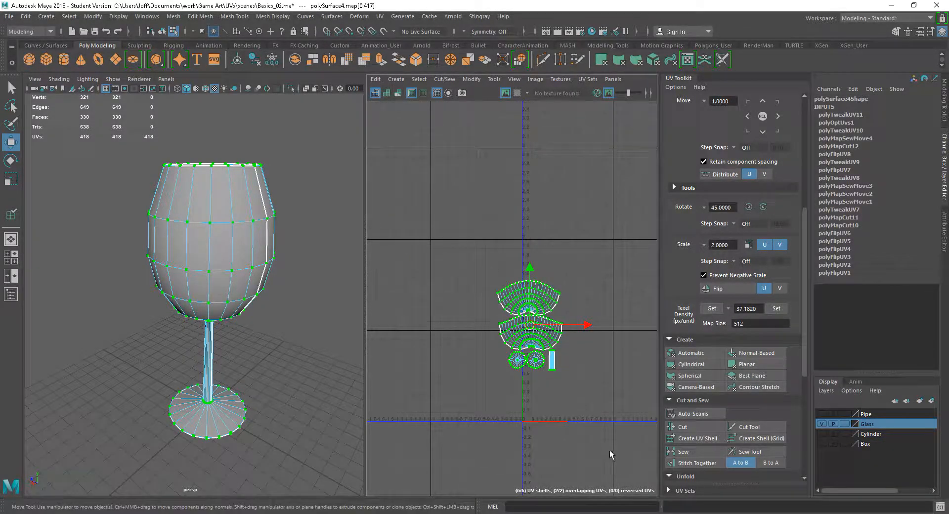
scroll(802, 357, "down", 5)
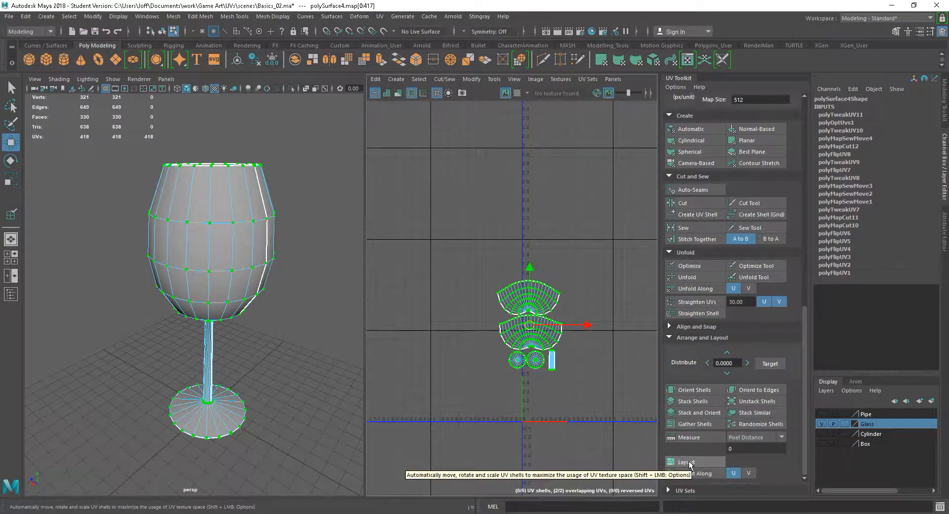
left_click(689, 463)
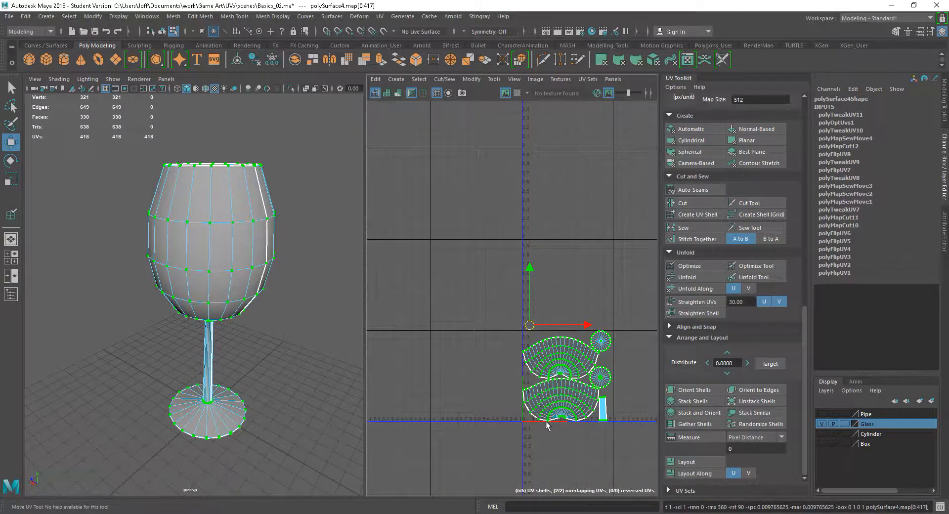
Step: Examine the automatic layout's shell placement, spacing and use of the 0–1 UV square
scroll(573, 402, "up", 5)
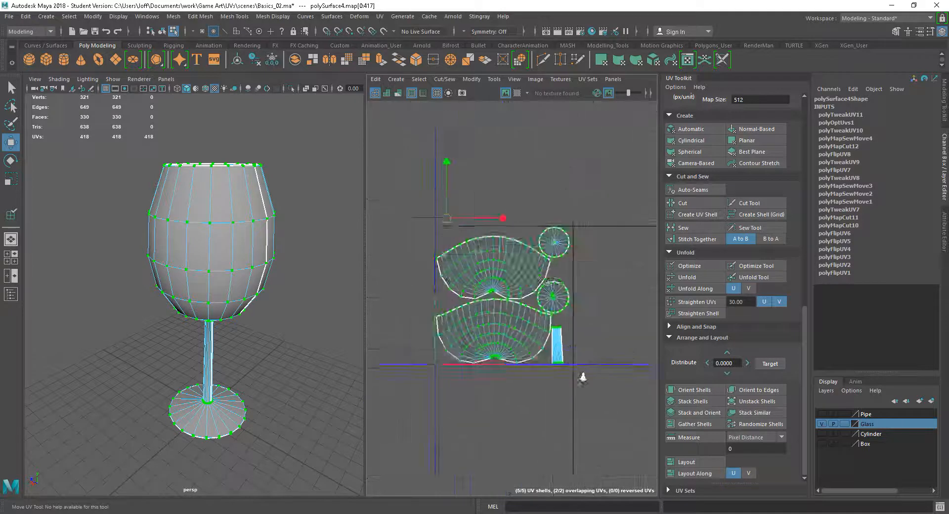
scroll(532, 363, "up", 2)
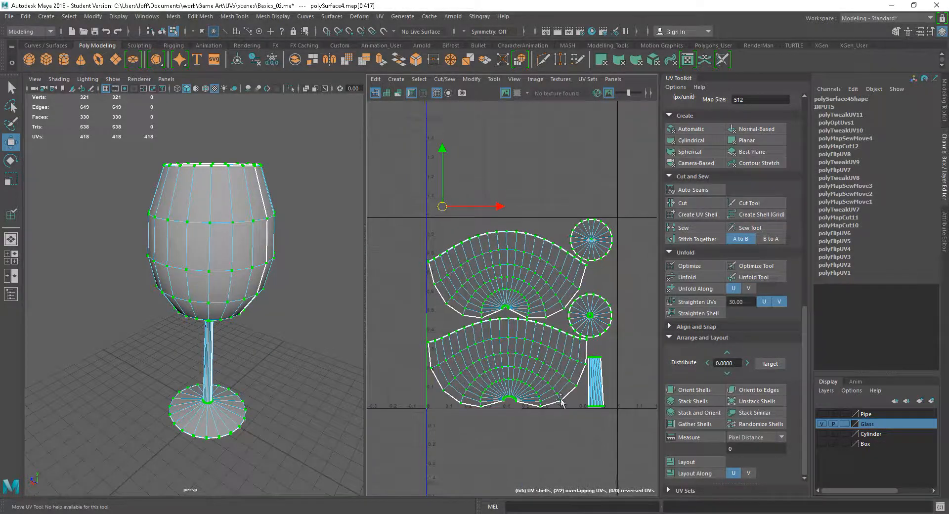
right_click_drag(542, 409, 556, 425, "alt")
middle_click_drag(556, 425, 542, 437, "alt")
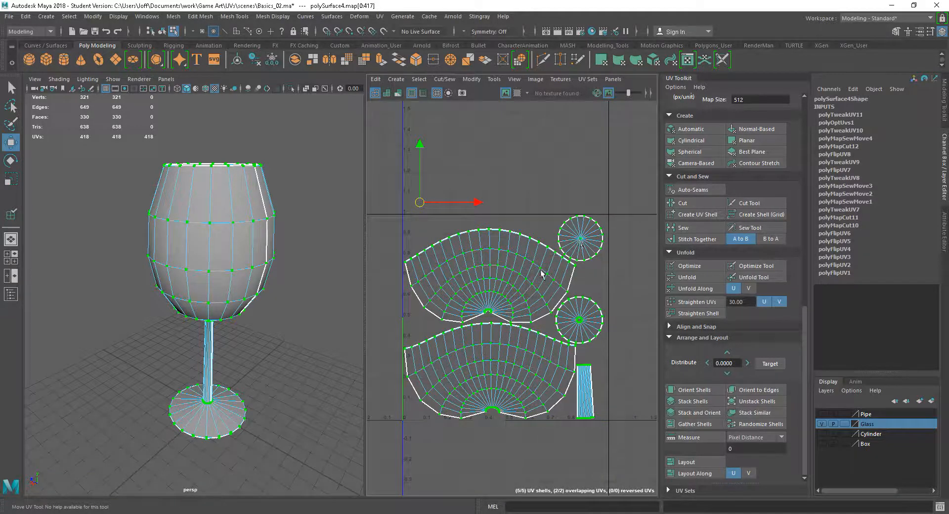
right_click_drag(582, 412, 516, 383, "alt")
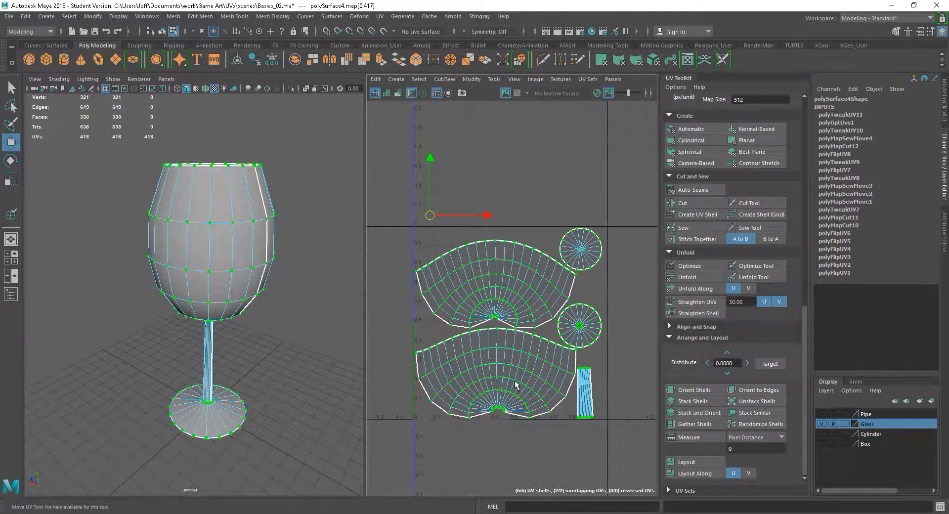
middle_click_drag(516, 382, 524, 397, "alt")
right_click_drag(484, 372, 510, 389, "alt")
middle_click_drag(543, 401, 530, 384, "alt")
right_click_drag(553, 405, 541, 396, "alt")
middle_click_drag(502, 384, 512, 398, "alt")
mouse_move(556, 413)
right_mouse_down("alt")
mouse_move(547, 403)
mouse_move(556, 414)
right_mouse_up("alt")
middle_click_drag(551, 411, 547, 409, "alt")
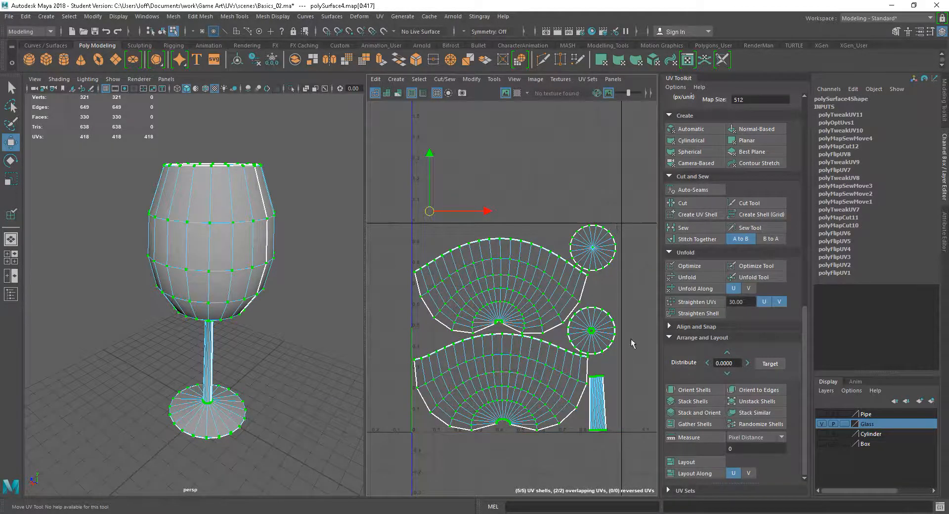
right_click_drag(553, 364, 547, 367, "alt")
middle_click_drag(549, 372, 553, 371, "alt")
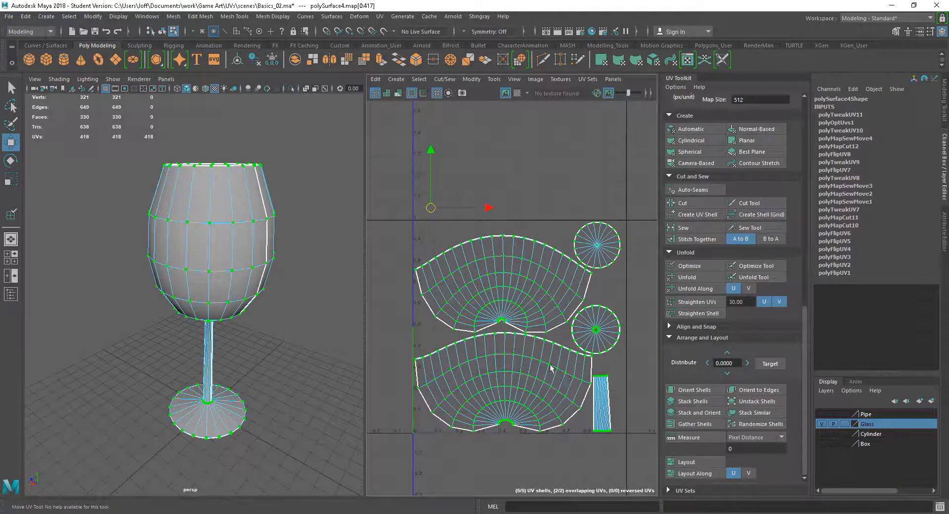
right_click_drag(537, 360, 541, 360, "alt")
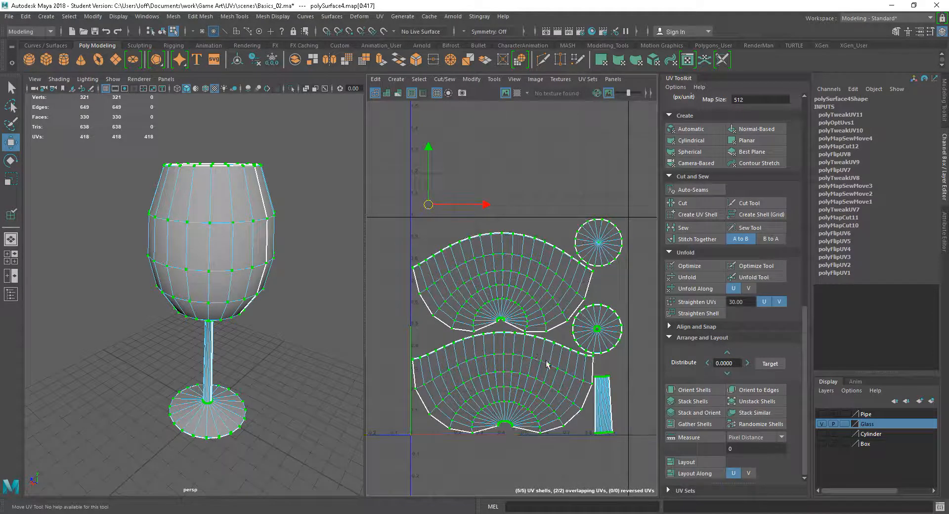
mouse_move(560, 375)
middle_mouse_down("alt")
mouse_move(562, 359)
mouse_move(561, 381)
middle_mouse_up("alt")
right_click_drag(597, 397, 571, 373, "alt")
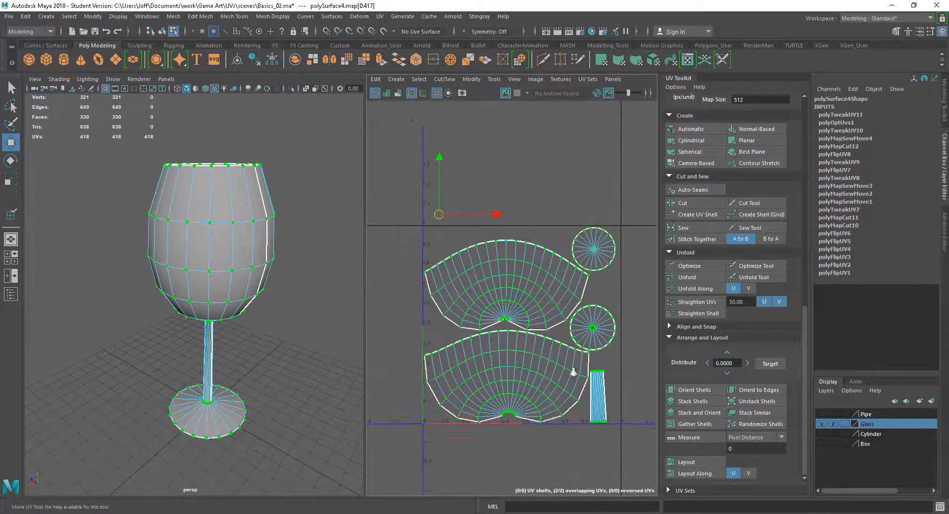
middle_click_drag(565, 393, 554, 390, "alt")
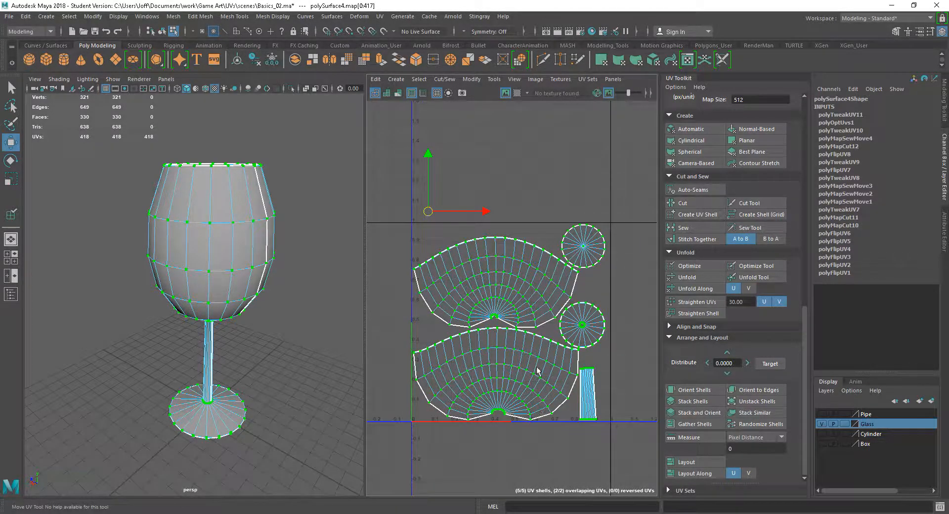
right_click_drag(583, 447, 580, 393, "alt")
middle_click_drag(580, 393, 564, 397, "alt")
Step: Move the upper circular base shell out of the 0–1 square into the tile above, and show the checker map
left_click(566, 290)
left_click(578, 305)
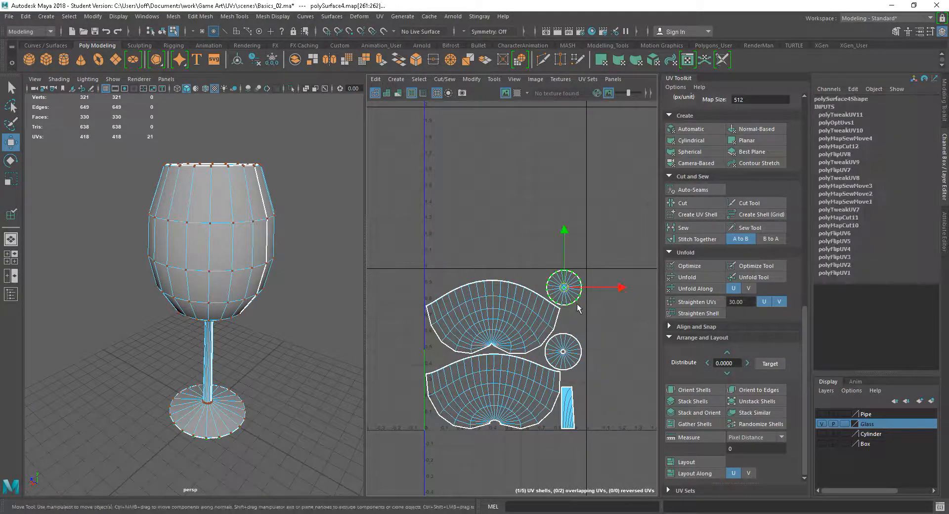
left_click_drag(564, 288, 553, 248)
right_click_drag(495, 275, 518, 294, "alt")
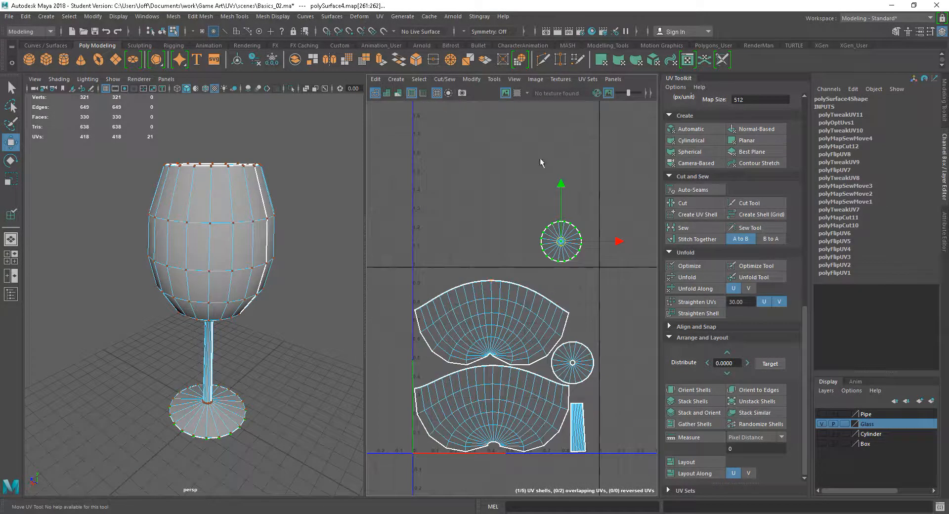
left_click(518, 95)
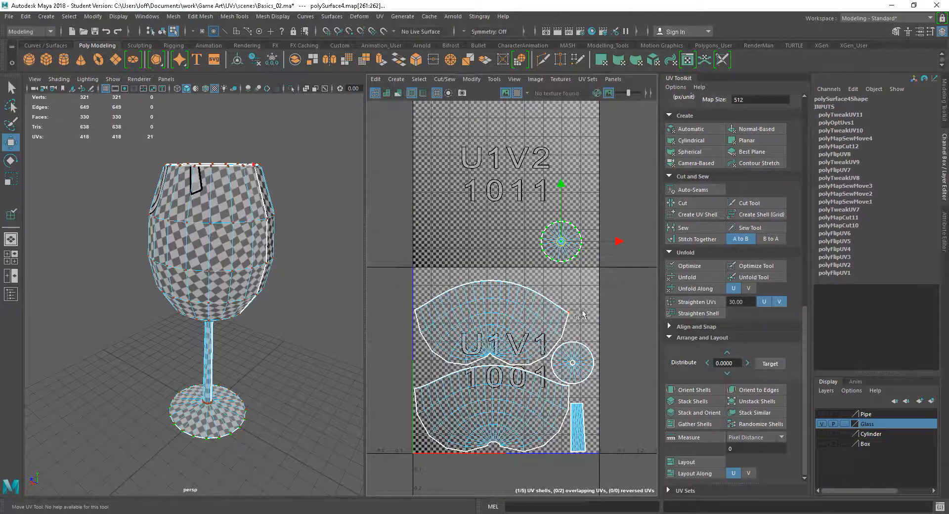
Step: Enlarge the circular base shell outside the 0–1 square until it is wider than a tile, and move it into the tiles above
key("r")
left_click_drag(557, 249, 625, 268)
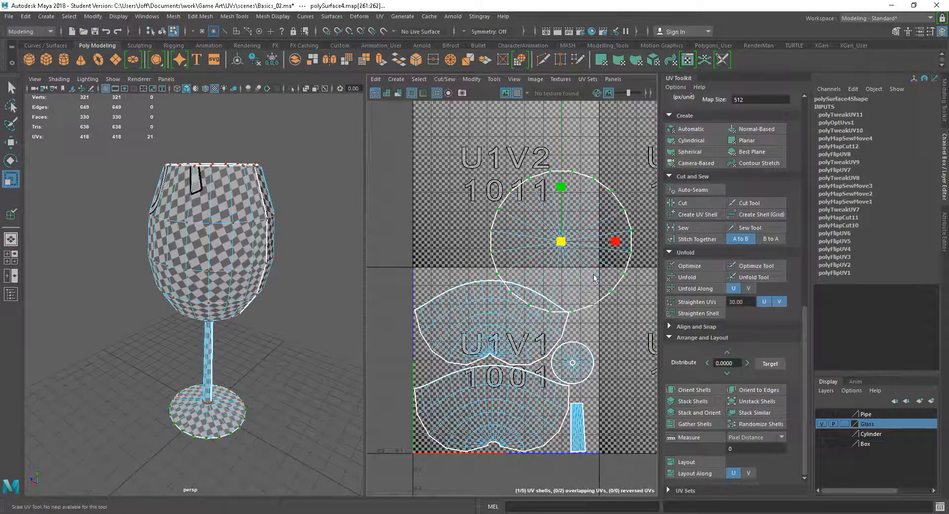
left_click_drag(559, 255, 600, 260)
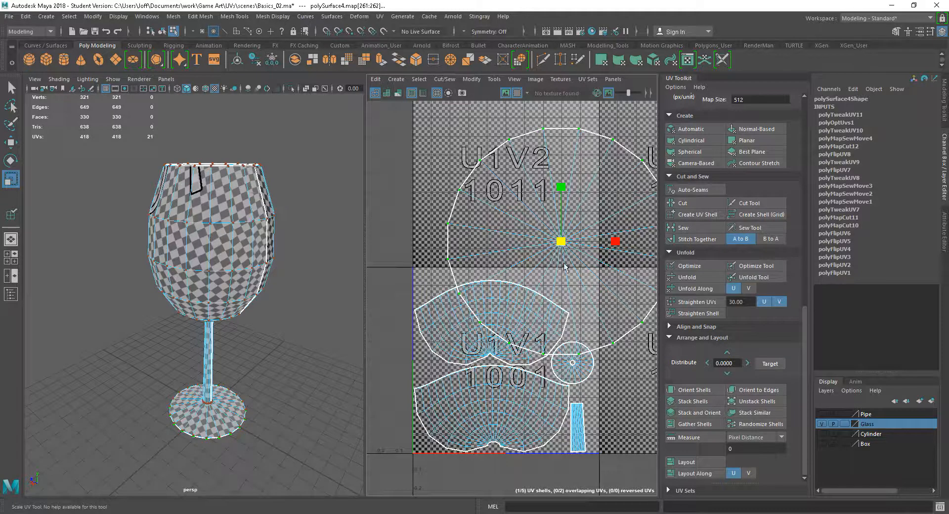
key("w")
scroll(600, 350, "down", 3)
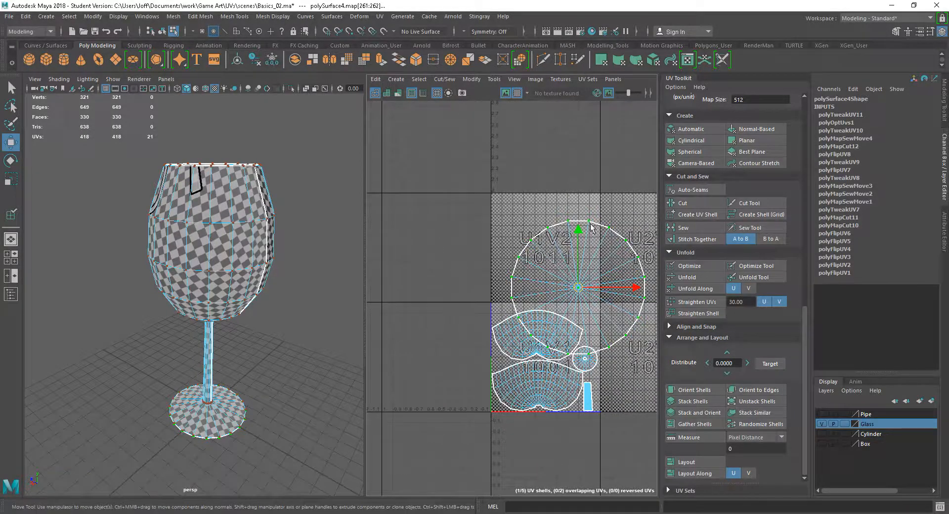
left_click_drag(558, 249, 543, 217)
Step: Shrink the circular base shell that lies inside the 0–1 square to a tiny size
left_click(591, 354)
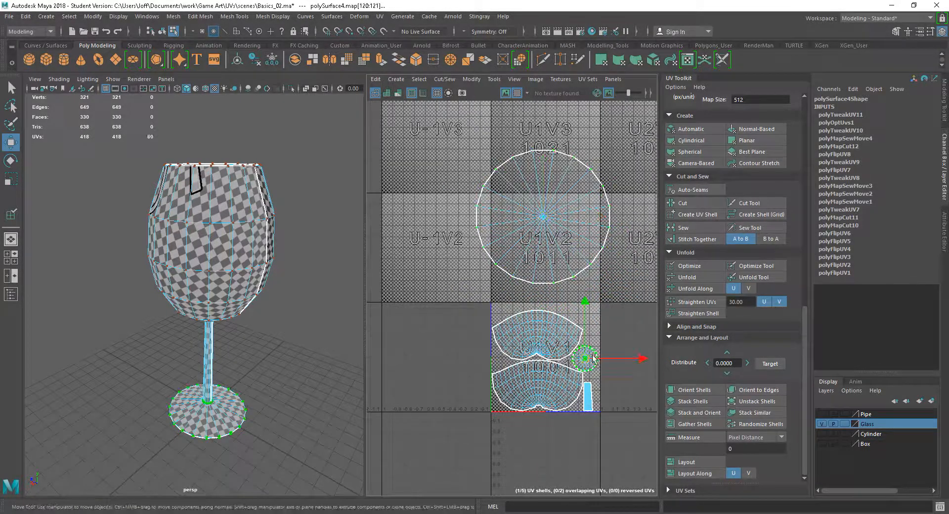
key("r")
mouse_move(588, 364)
left_mouse_down()
mouse_move(547, 374)
mouse_move(591, 350)
left_mouse_up()
key("w")
Step: Enlarge the stem shell and move it out of the 0–1 square, beside the bowl shells
left_click(586, 401)
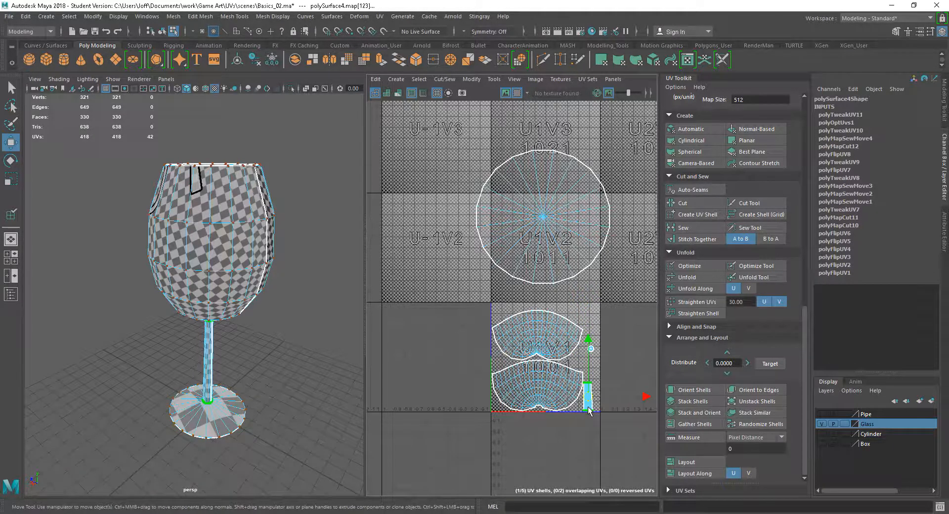
key("r")
left_click_drag(593, 371, 675, 184)
key("w")
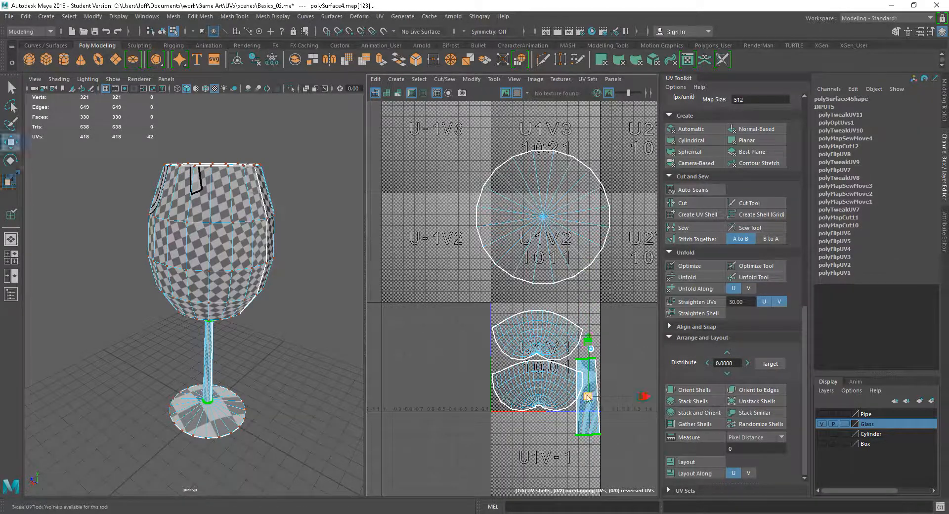
left_click_drag(588, 396, 473, 306)
scroll(597, 313, "down", 2)
left_click_drag(286, 359, 291, 305, "alt")
scroll(568, 411, "down", 2)
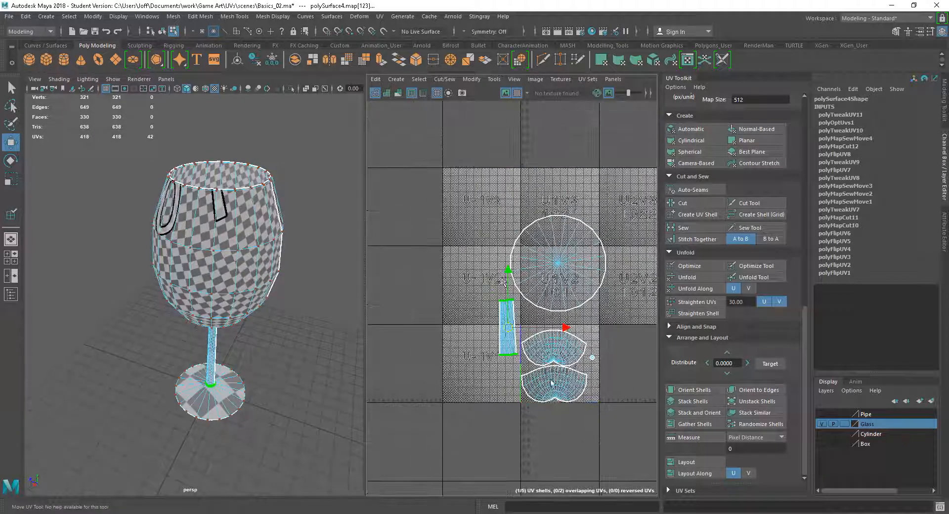
Step: Select all UV shells and open the Layout UVs options, choosing Preserve 3D Ratios for Shell Pre-Scaling
left_click_drag(438, 171, 638, 448)
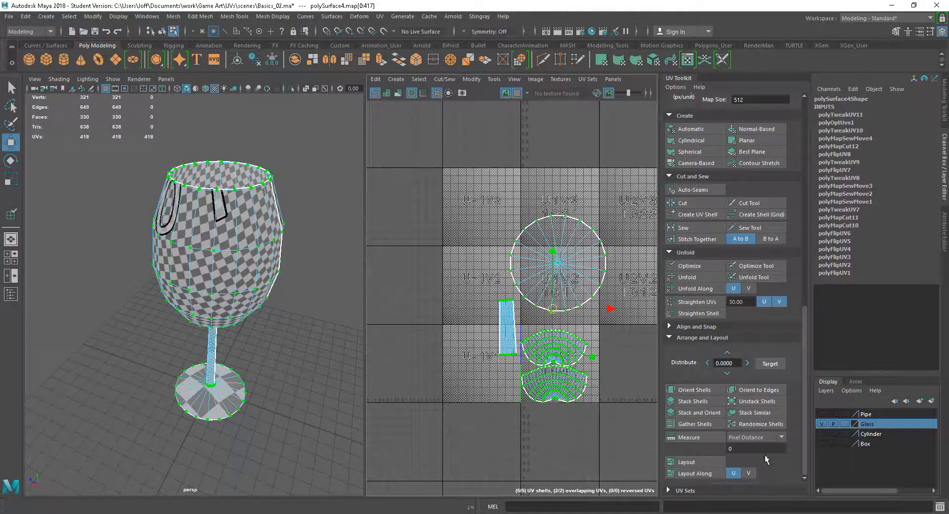
left_click(695, 463, "shift")
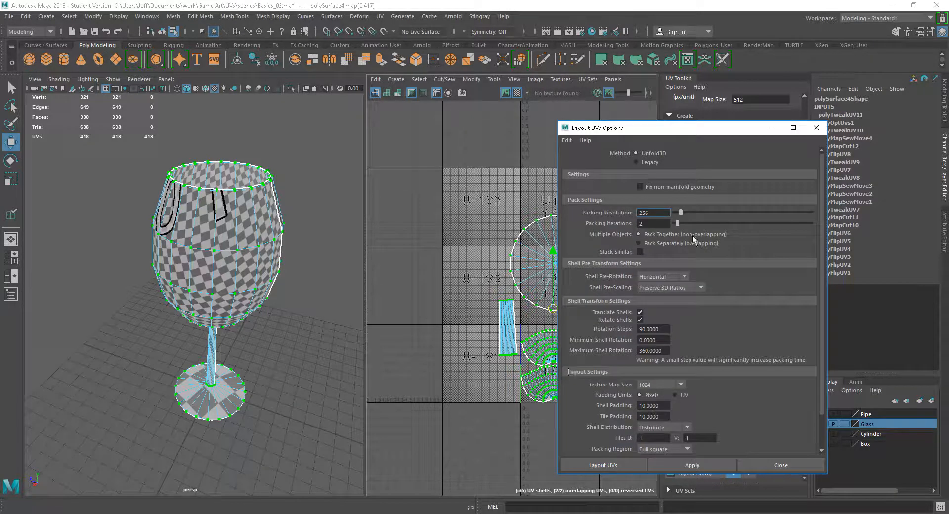
left_click_drag(651, 133, 468, 119)
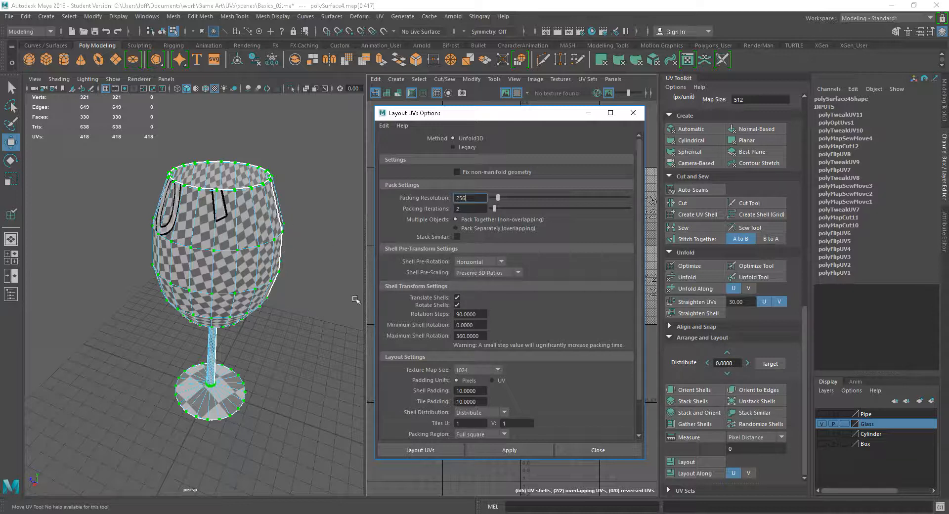
left_click(518, 273)
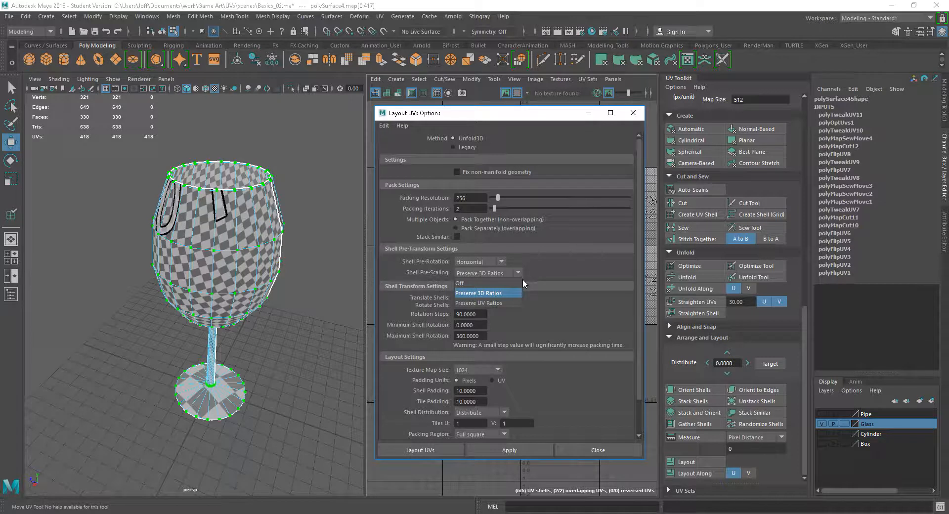
left_click(481, 294)
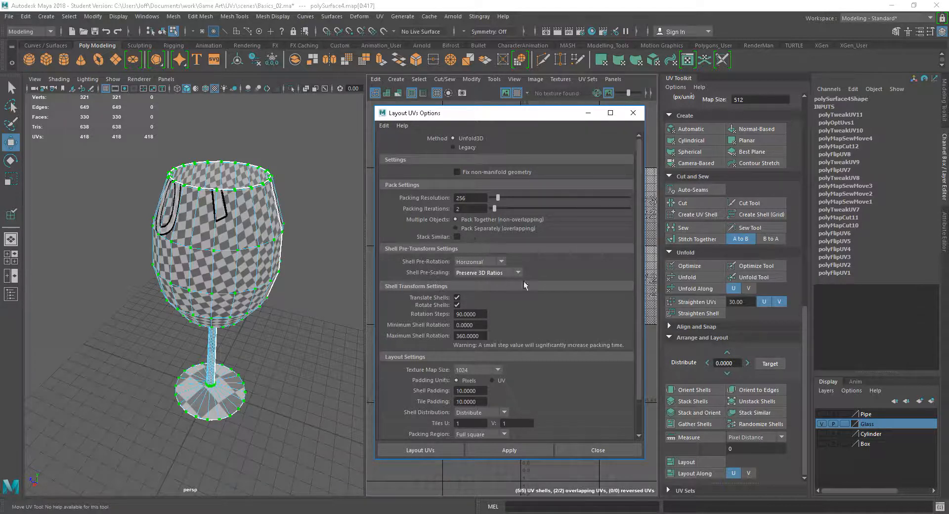
Step: Set Shell Pre-Rotation to Off with Shell Pre-Scaling at Preserve 3D Ratios, and apply the layout to all shells
left_click(498, 272)
left_click(479, 283)
left_click(477, 273)
left_click(485, 285)
left_click(500, 261)
left_click(472, 281)
left_click(510, 450)
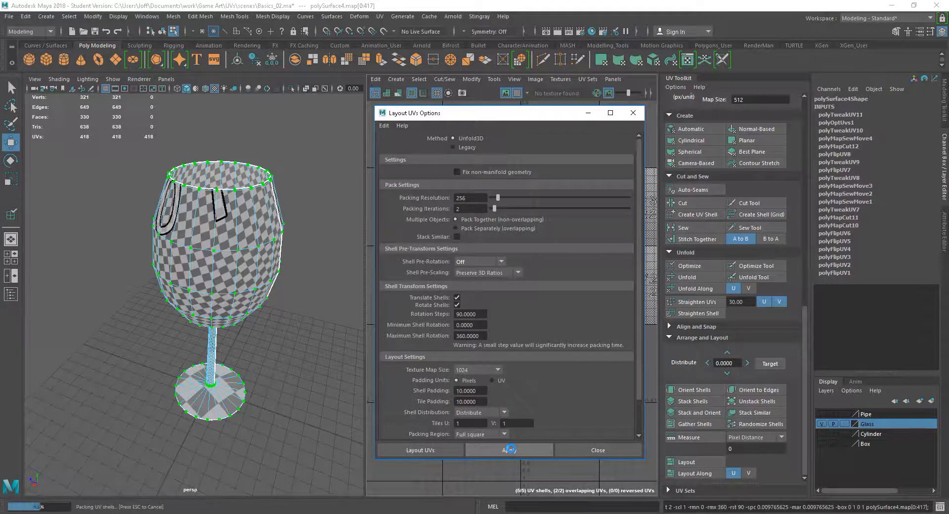
left_click(593, 450)
Step: Compare the checker size on the bowl, stem and base, and examine the packed shells in the 0–1 square
key("f")
scroll(482, 316, "up", 2)
left_click_drag(359, 356, 322, 307, "alt")
scroll(316, 328, "up", 5)
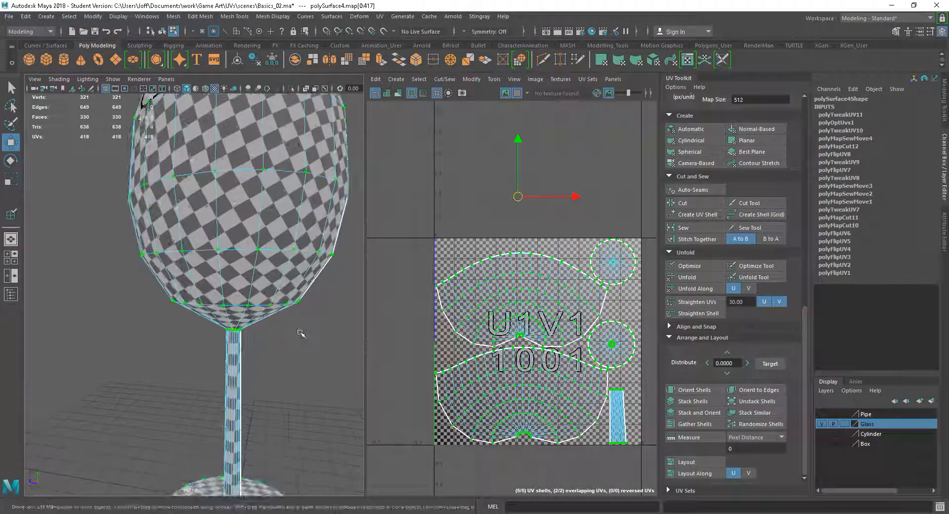
middle_click_drag(321, 355, 281, 336, "alt")
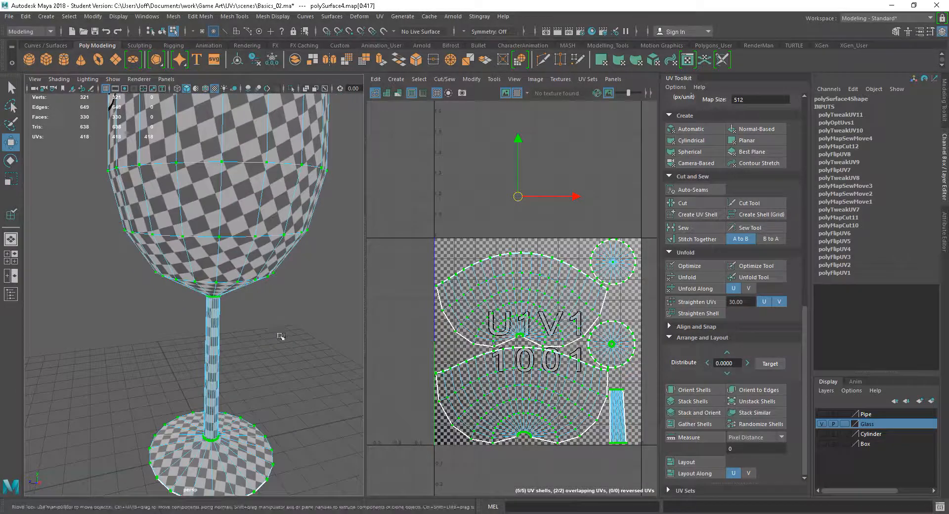
right_click_drag(599, 345, 602, 363, "alt")
middle_click_drag(603, 364, 576, 362, "alt")
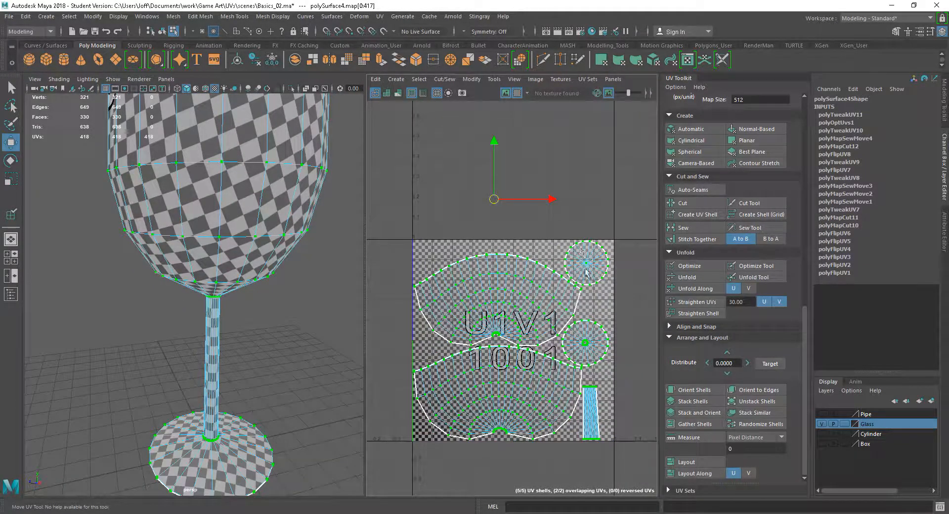
left_click_drag(328, 396, 275, 349, "alt")
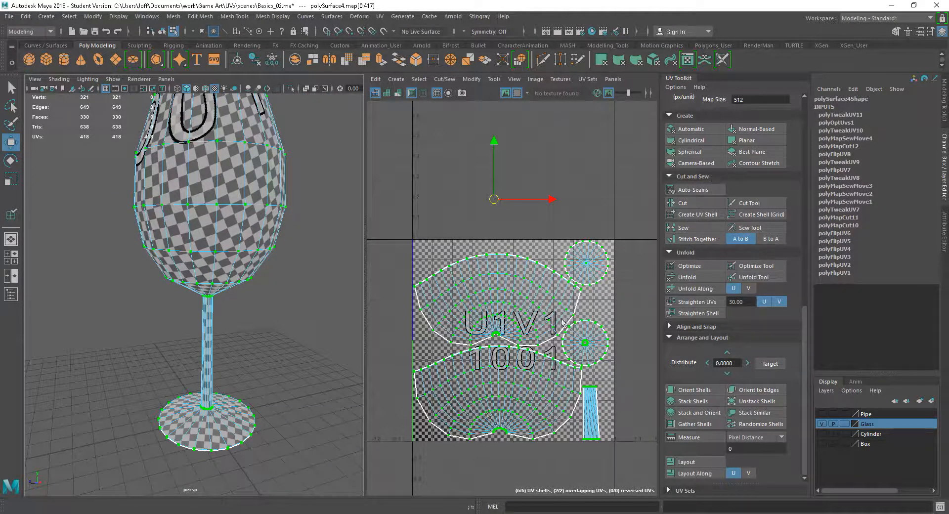
right_click_drag(273, 348, 240, 322, "alt")
left_click_drag(239, 322, 248, 335, "alt")
middle_click_drag(249, 335, 247, 352, "alt")
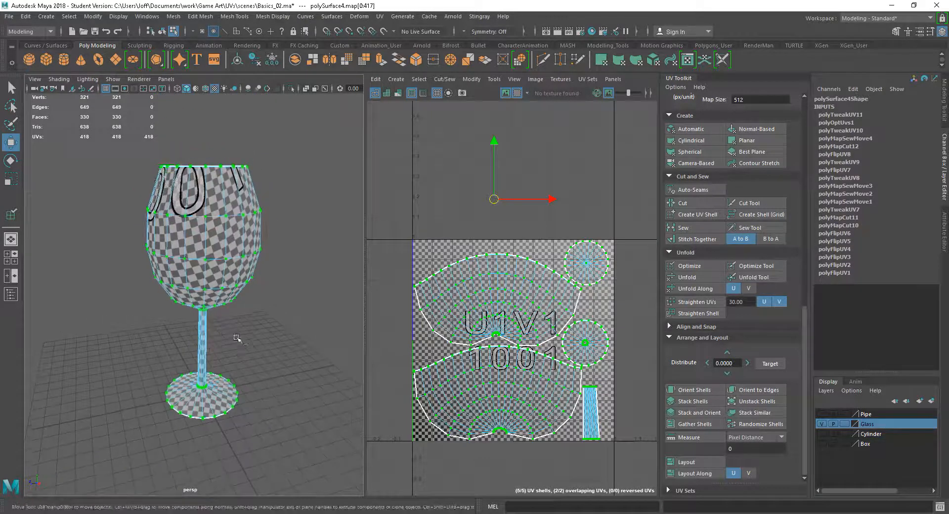
right_click_drag(231, 334, 251, 352, "alt")
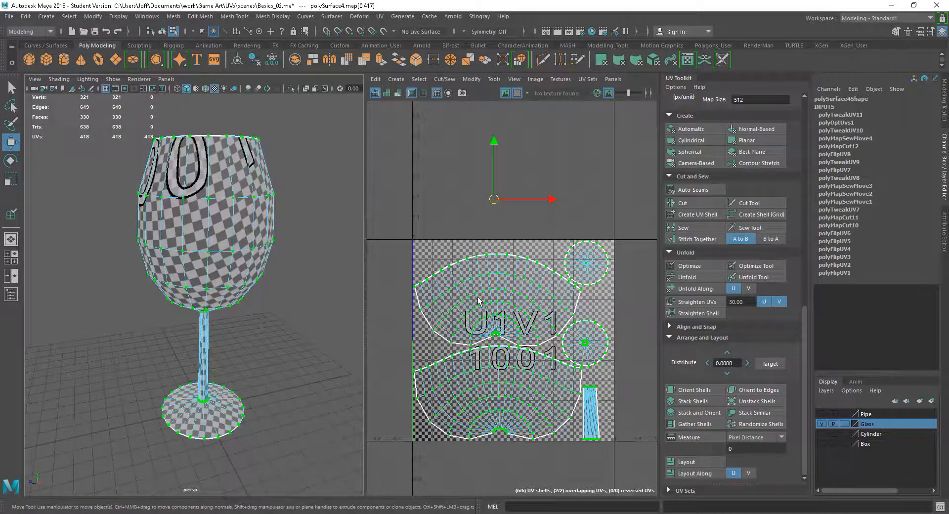
left_click(573, 422)
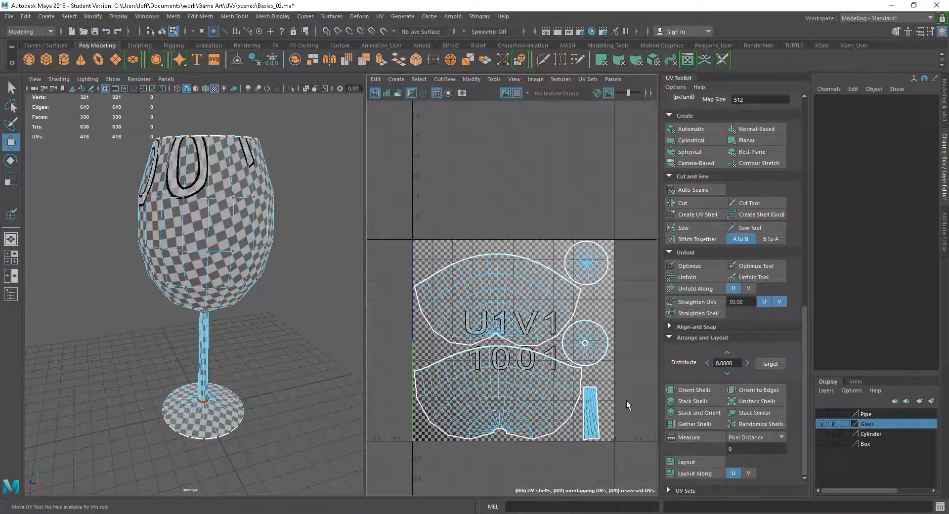
scroll(596, 387, "up", 2)
middle_click_drag(593, 384, 603, 372, "alt")
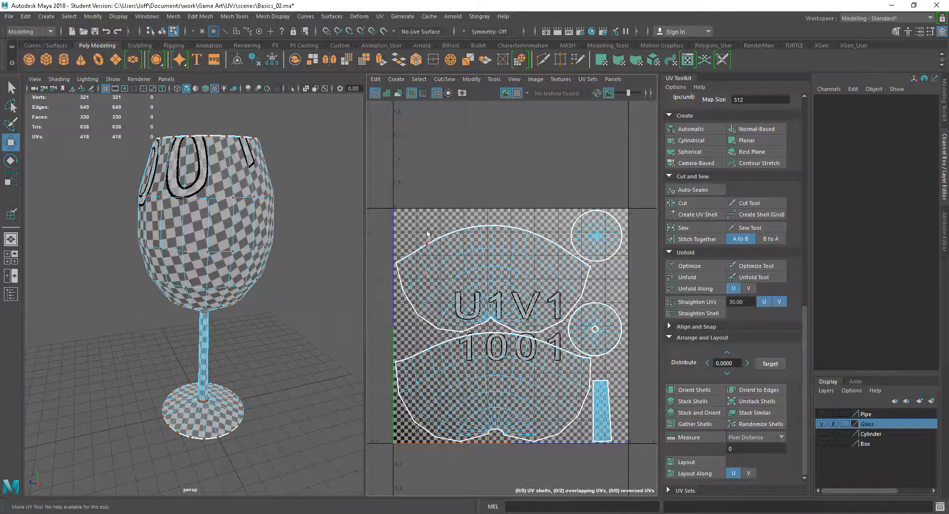
Step: Reopen the Layout UVs options and set Shell Pre-Rotation to Horizontal
left_click(695, 462, "shift")
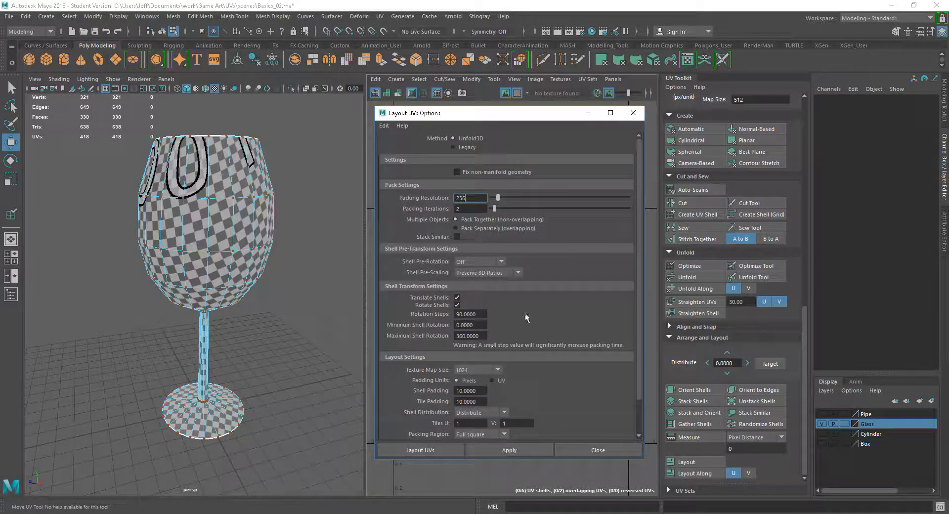
left_click(471, 261)
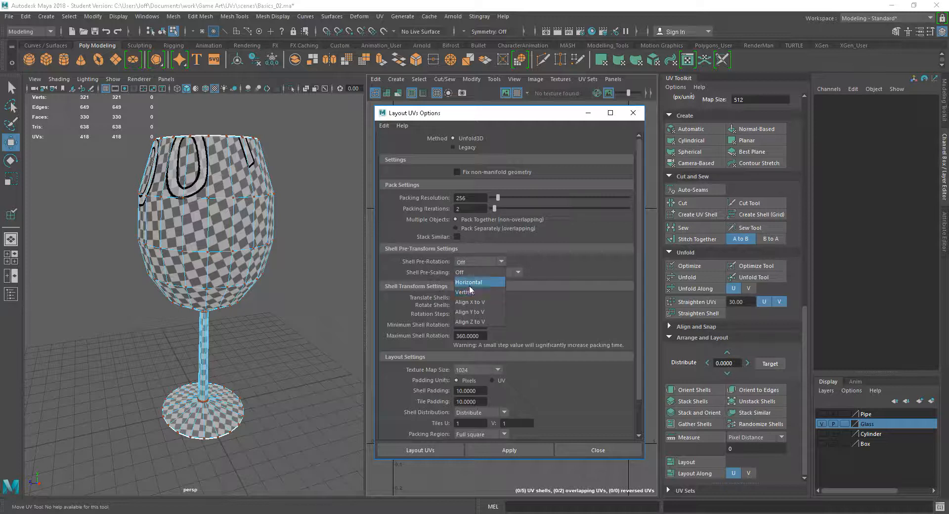
left_click(538, 270)
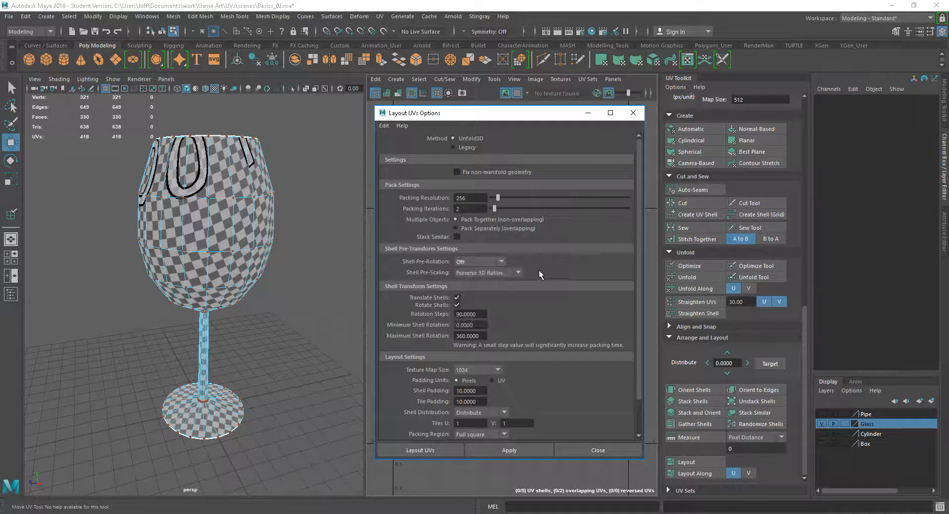
left_click(479, 262)
left_click(475, 283)
Step: Select all UV shells and apply the layout with horizontal pre-rotation
left_click_drag(491, 116, 742, 170)
scroll(382, 200, "down", 3)
left_click_drag(395, 209, 580, 415)
key("f")
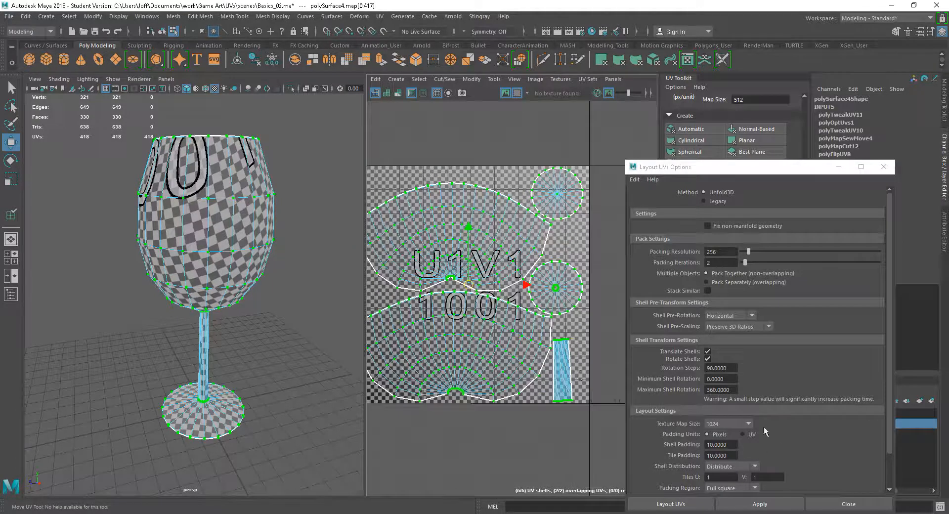
left_click(747, 503)
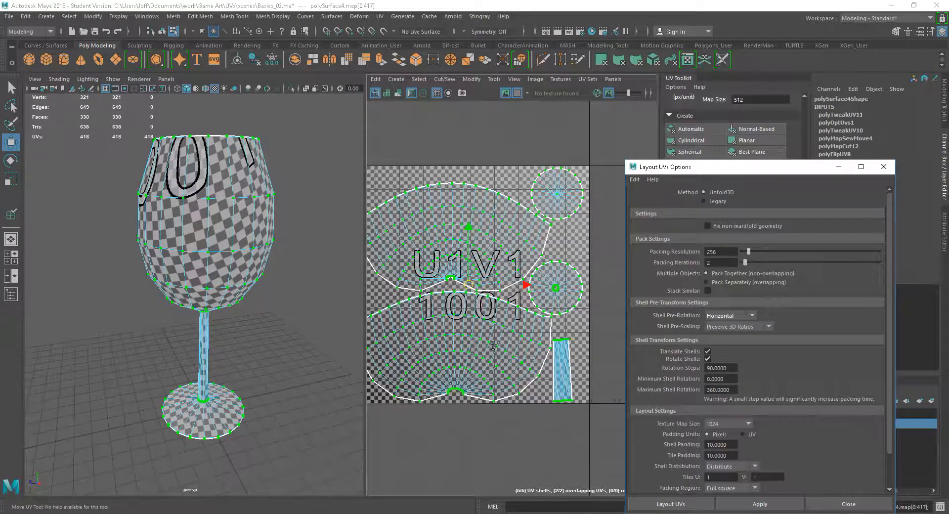
key("f")
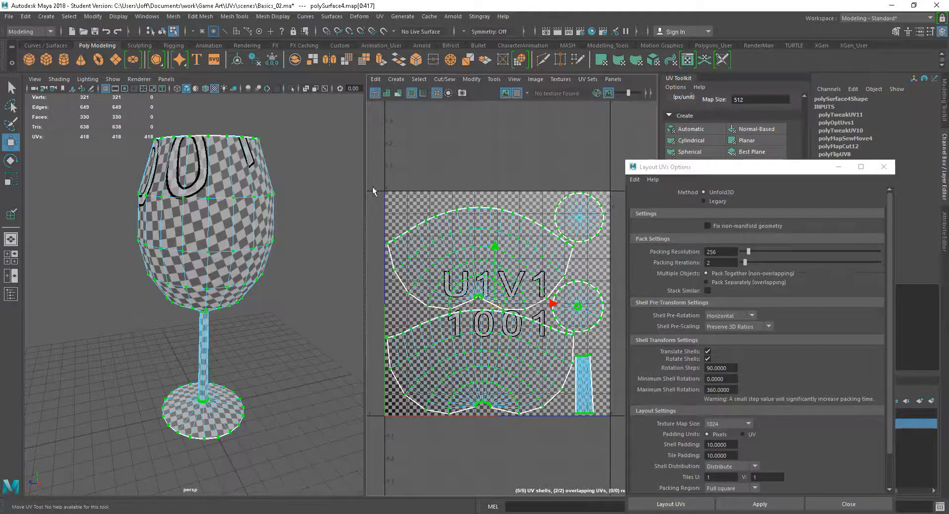
Step: Set both Shell Padding and Tile Padding to 1 pixel and apply the layout again
double_click(734, 443)
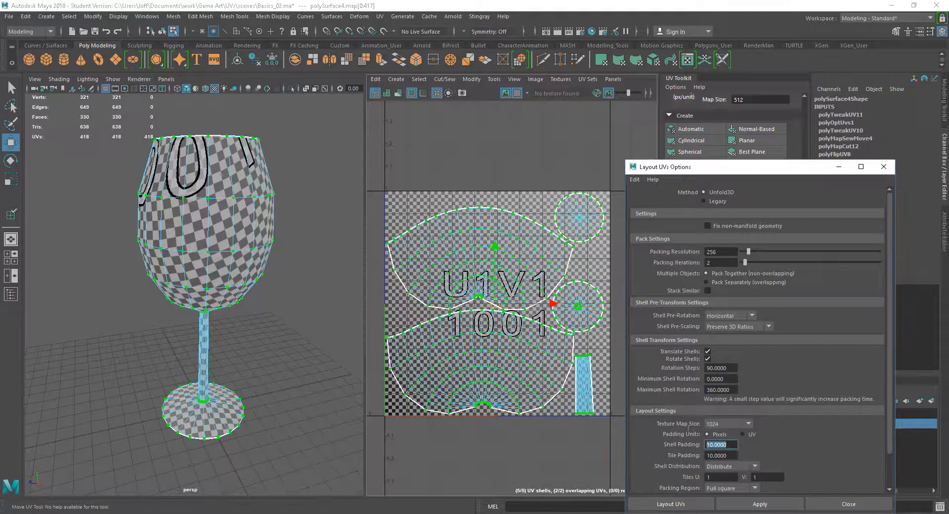
type("1")
key("Return")
double_click(732, 456)
type("1")
key("Return")
left_click(756, 504)
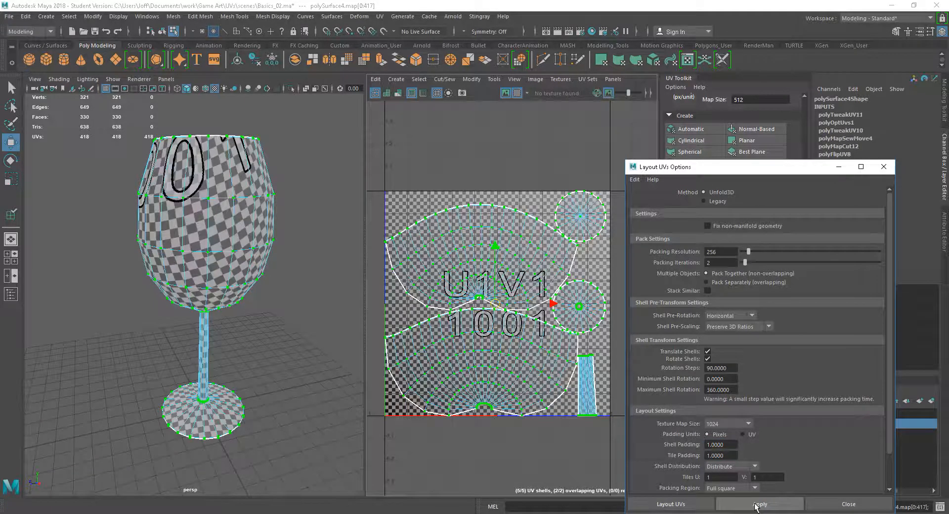
Step: Examine the gaps between the packed shells and along the borders of the 0–1 square
scroll(585, 359, "up", 1)
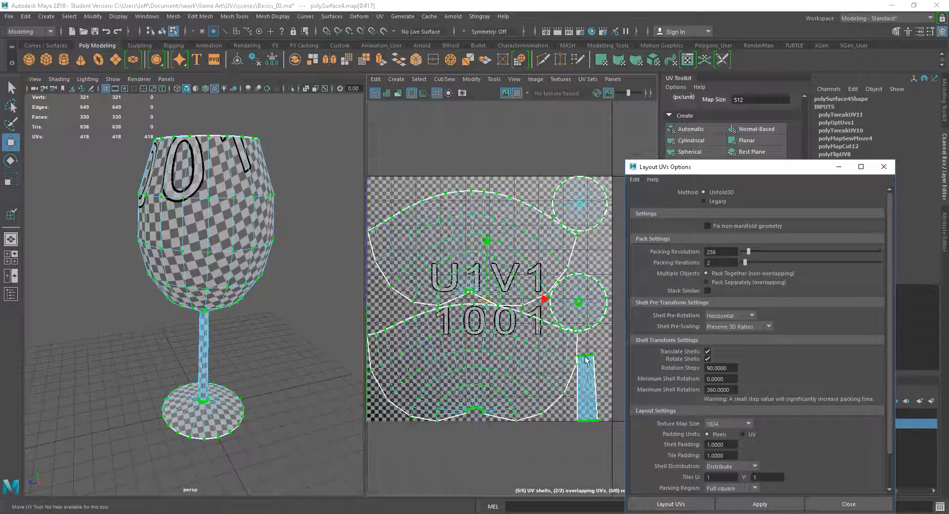
scroll(554, 334, "up", 5)
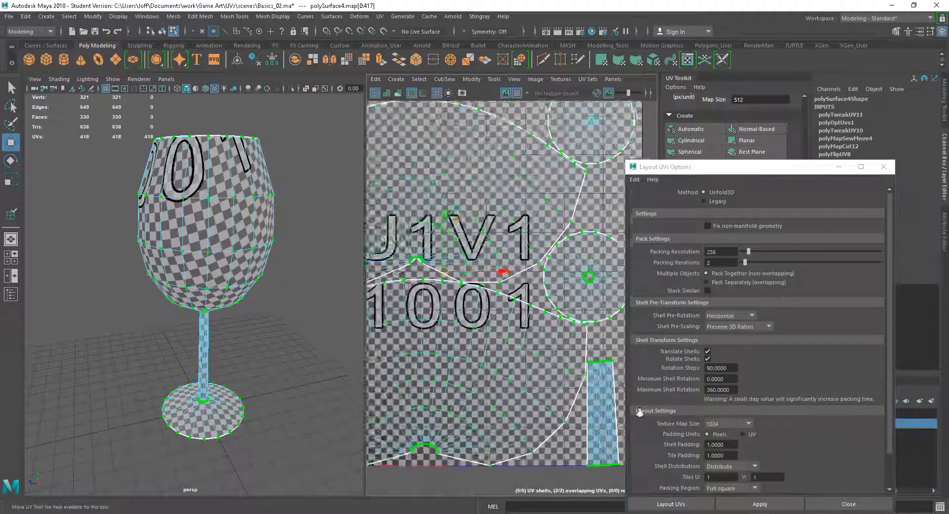
scroll(463, 345, "down", 5)
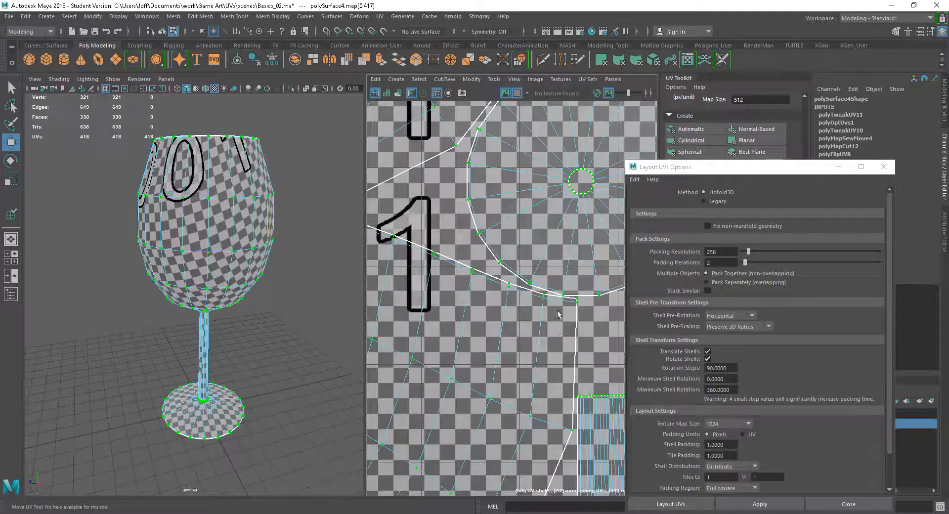
scroll(542, 369, "down", 3)
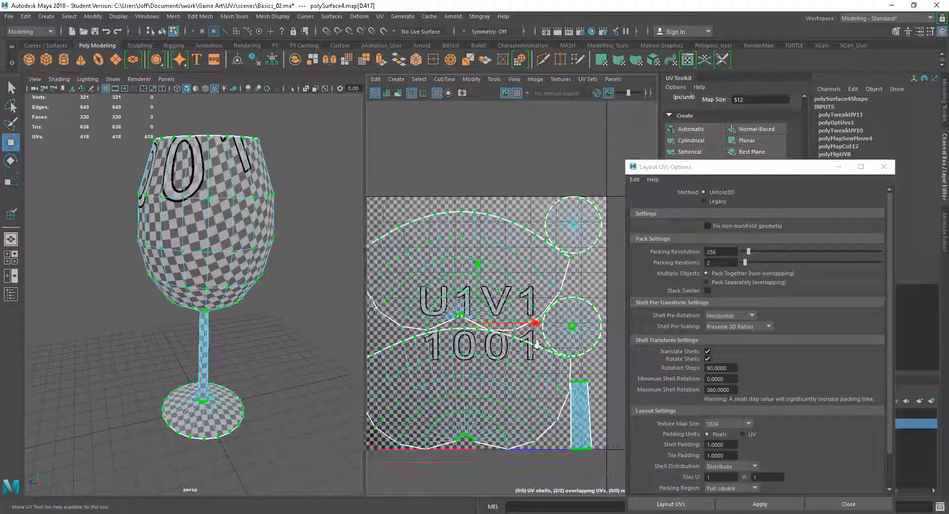
scroll(542, 370, "down", 2)
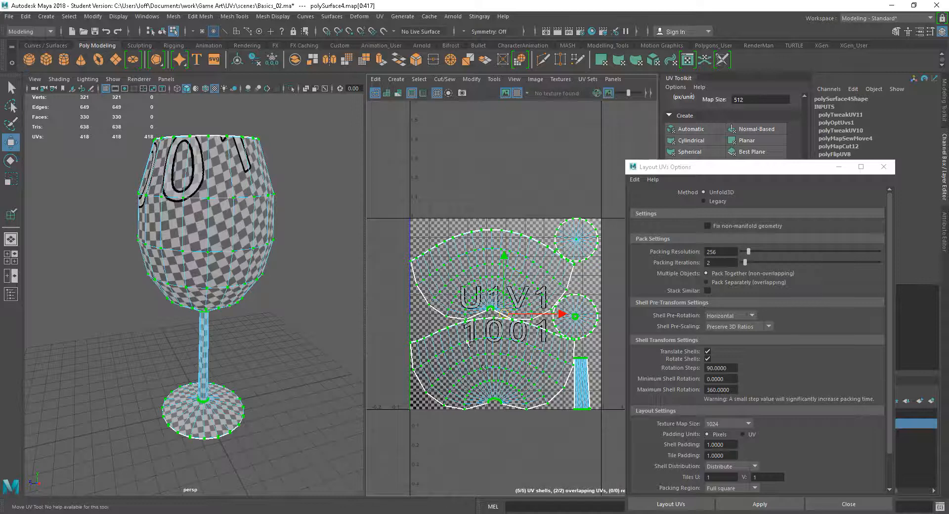
right_click_drag(484, 350, 502, 357, "alt")
middle_click_drag(501, 358, 491, 358, "alt")
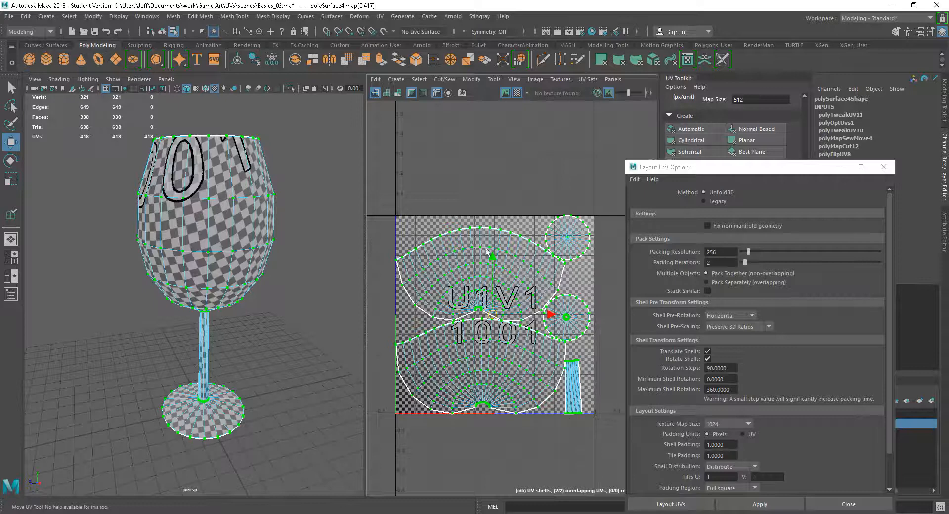
scroll(528, 354, "up", 2)
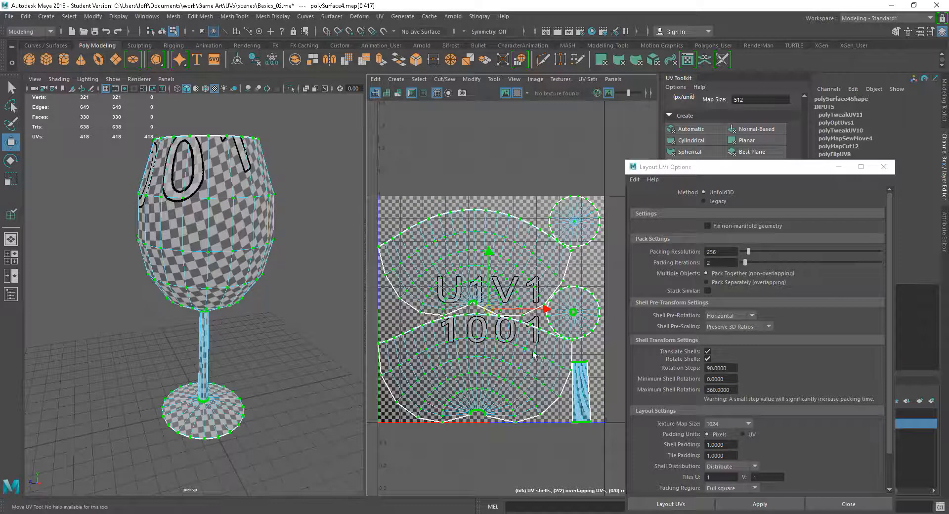
scroll(534, 355, "down", 2)
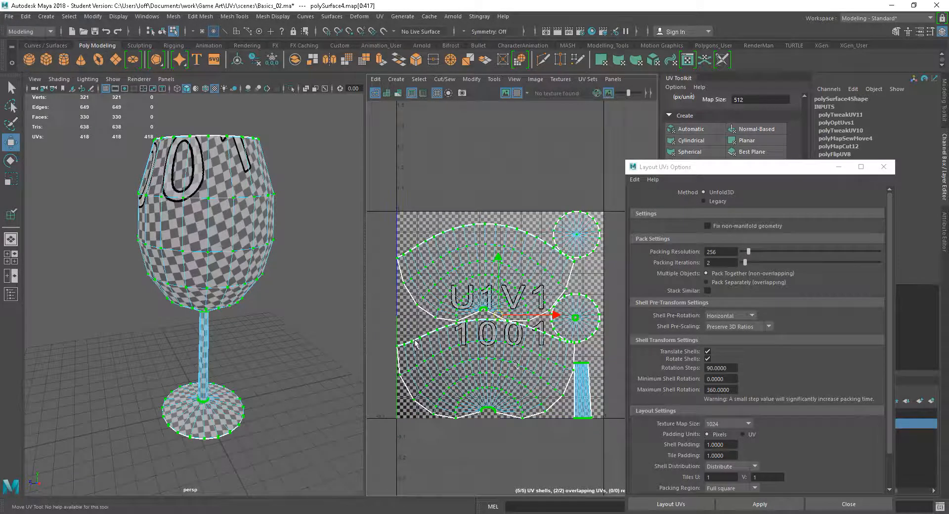
mouse_move(285, 291)
left_mouse_down("alt")
mouse_move(286, 275)
mouse_move(297, 283)
left_mouse_up("alt")
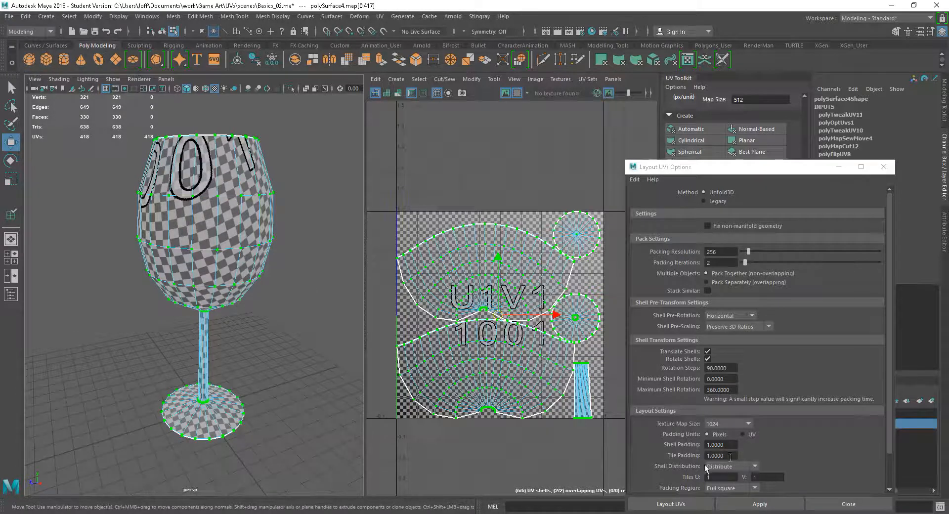
scroll(580, 433, "up", 1)
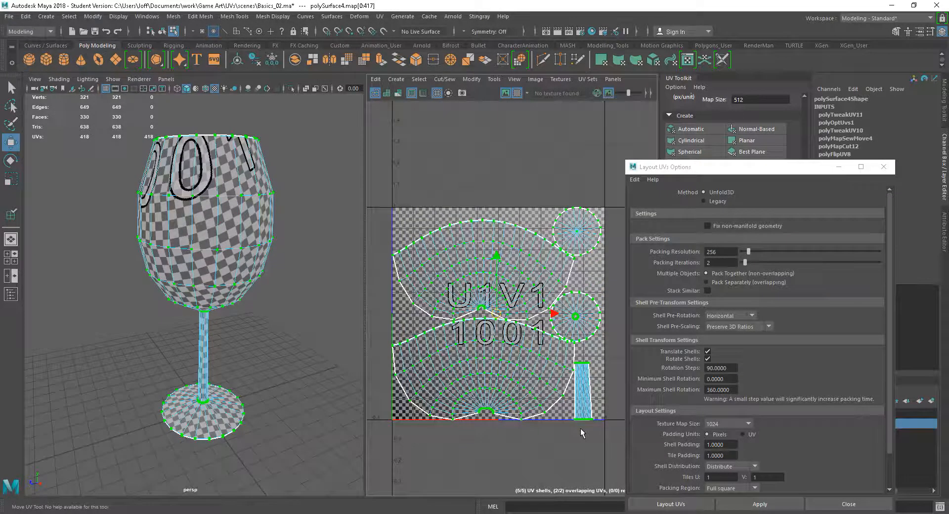